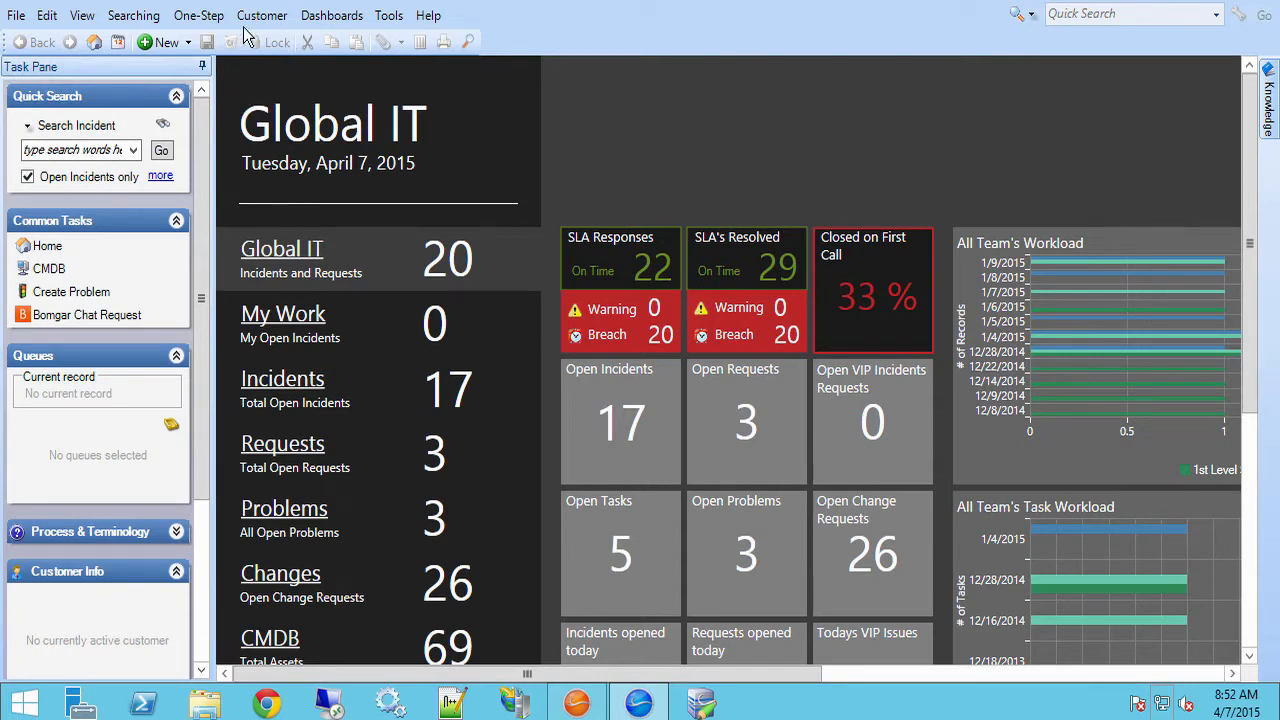
Step: Review the configuration item types currently available for new records
{"action": "left_click", "coordinate": [188, 43]}
{"action": "mouse_move", "coordinate": [216, 91]}
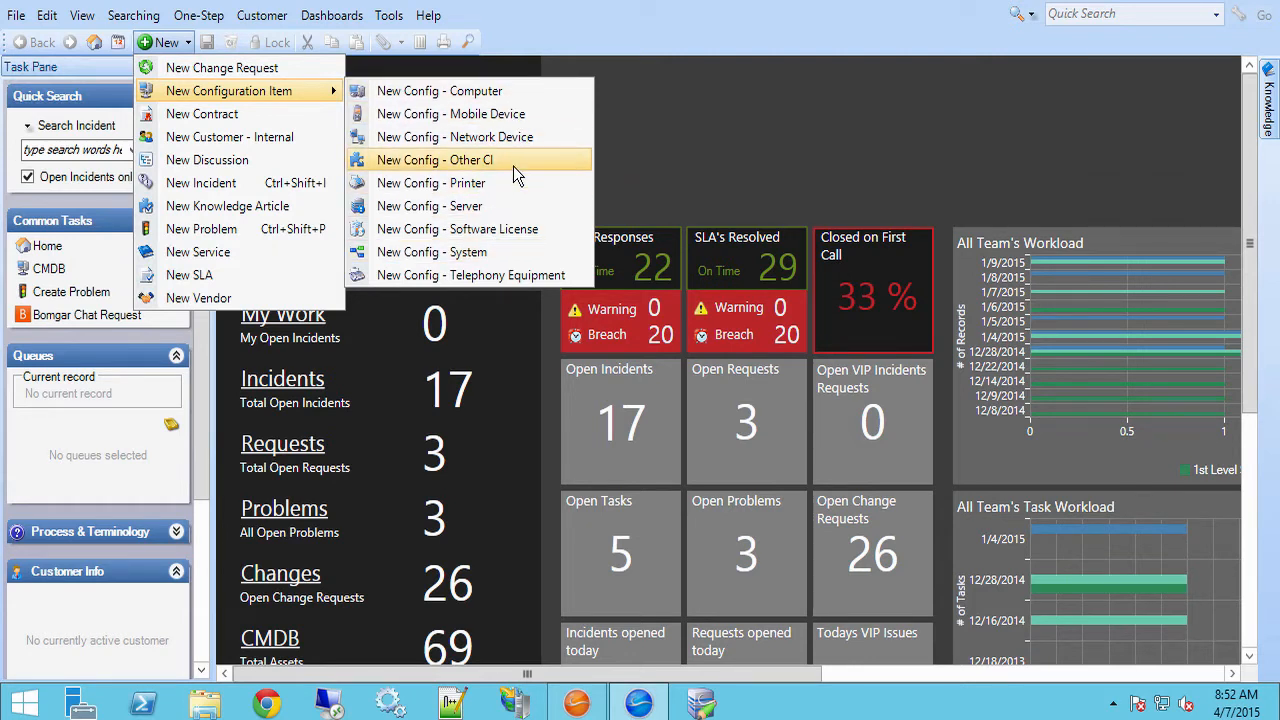
{"action": "left_click", "coordinate": [617, 150]}
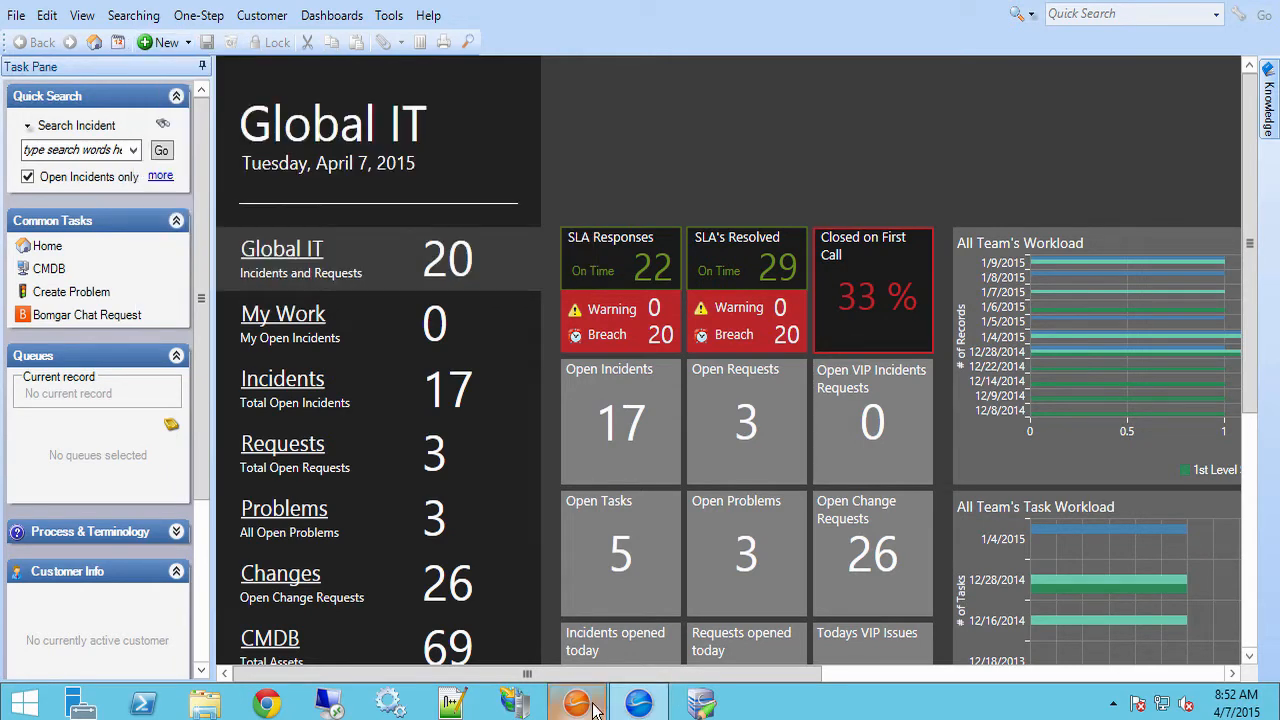
Step: Switch to Cherwell Service Management Administrator and maximize its window
{"action": "mouse_move", "coordinate": [593, 708]}
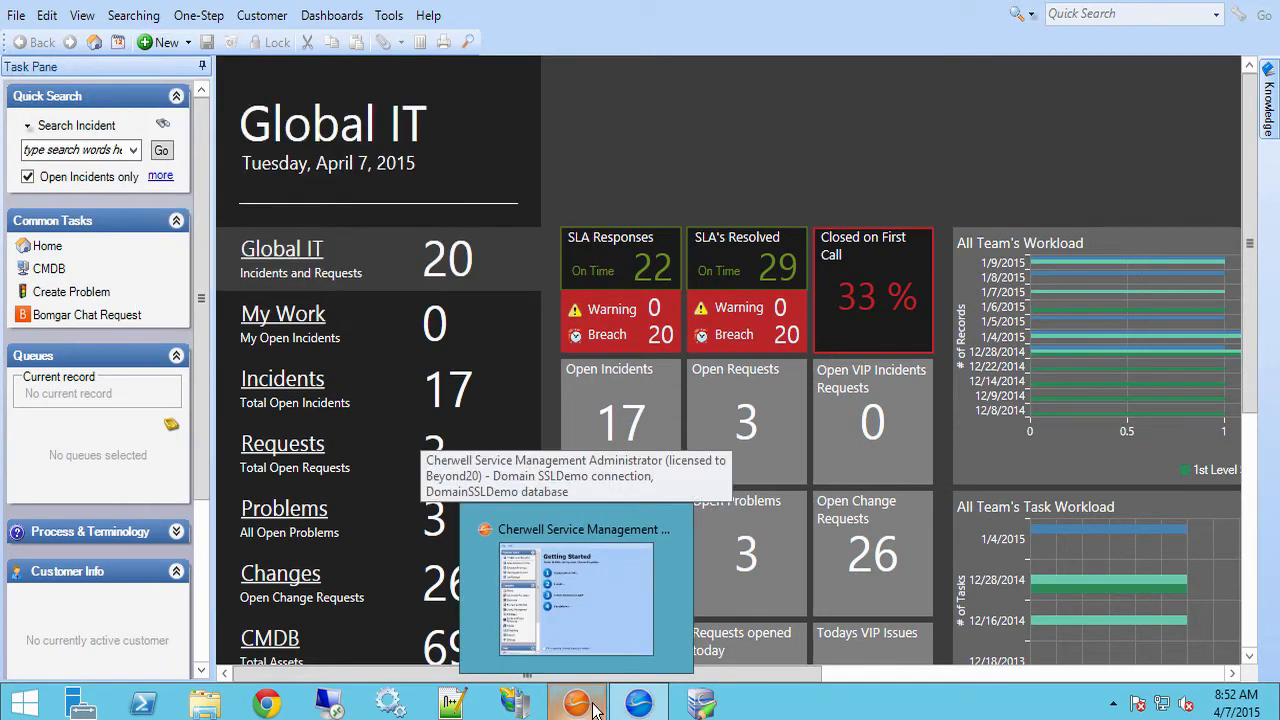
{"action": "left_click", "coordinate": [593, 708]}
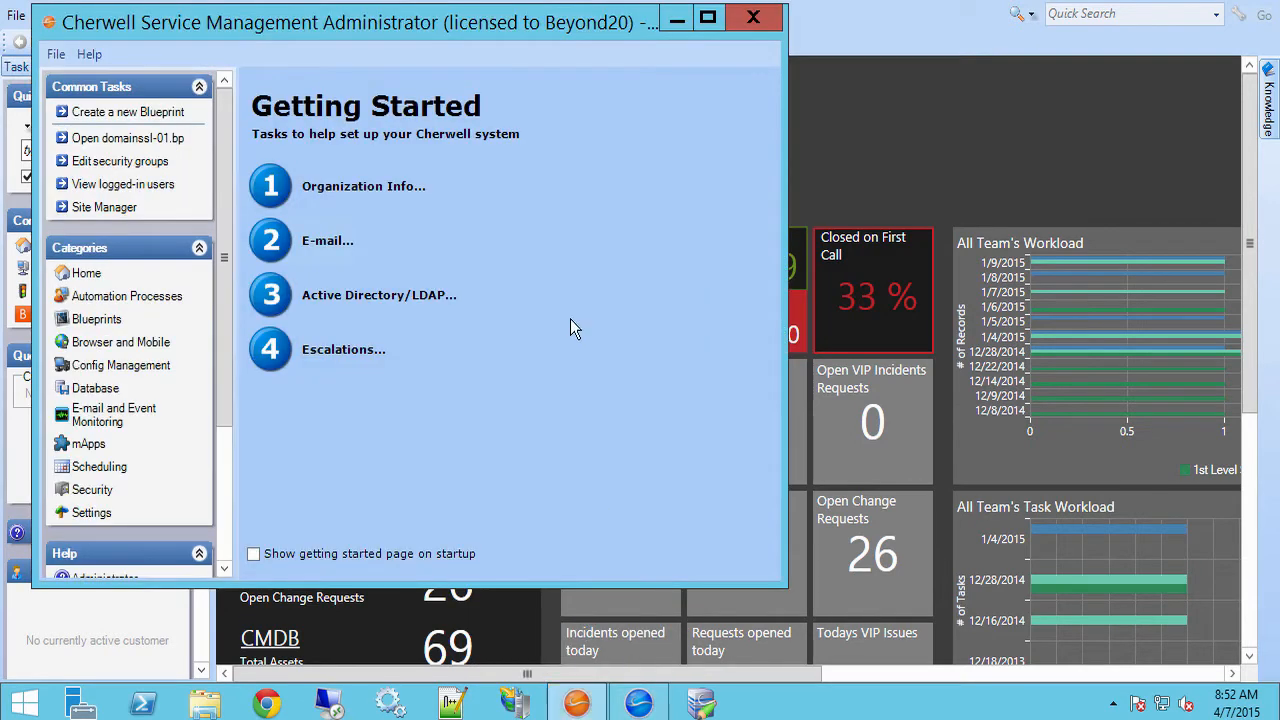
{"action": "left_click", "coordinate": [706, 19]}
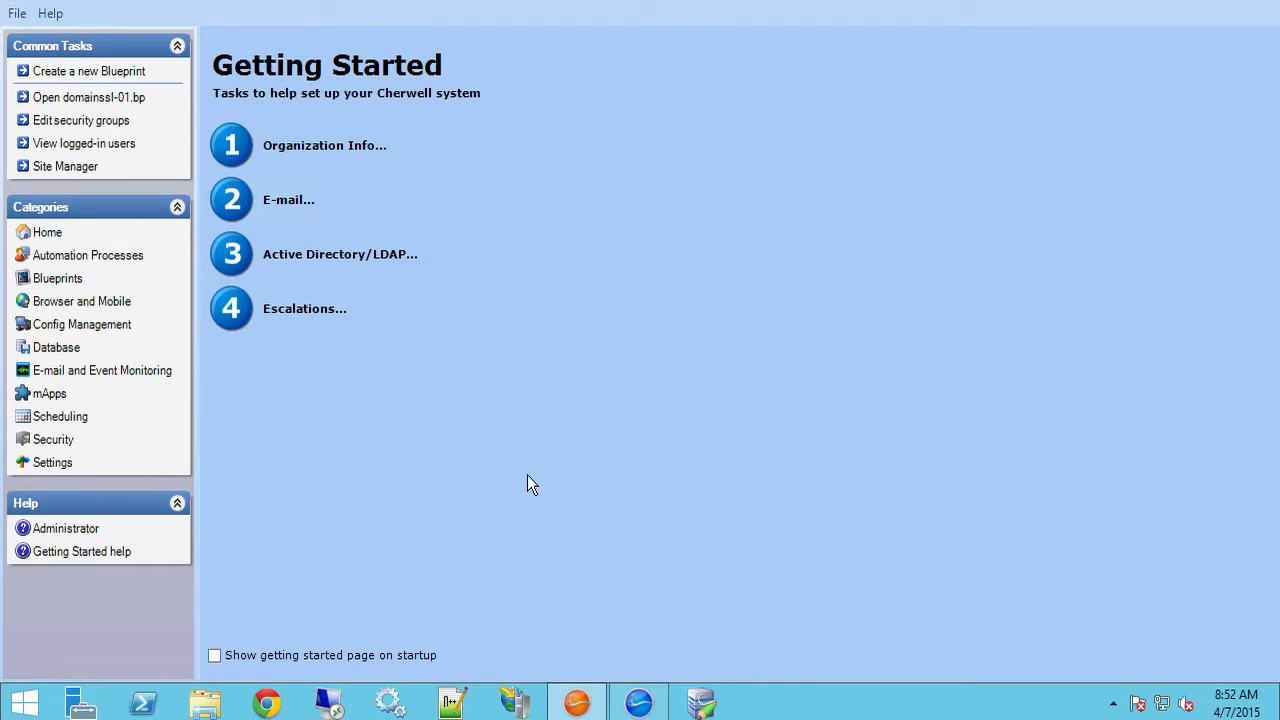
Step: Start applying a mApp using the file Domain SSL CI.mApp from the Files > Beyond20 folder on the Desktop
{"action": "left_click", "coordinate": [44, 396]}
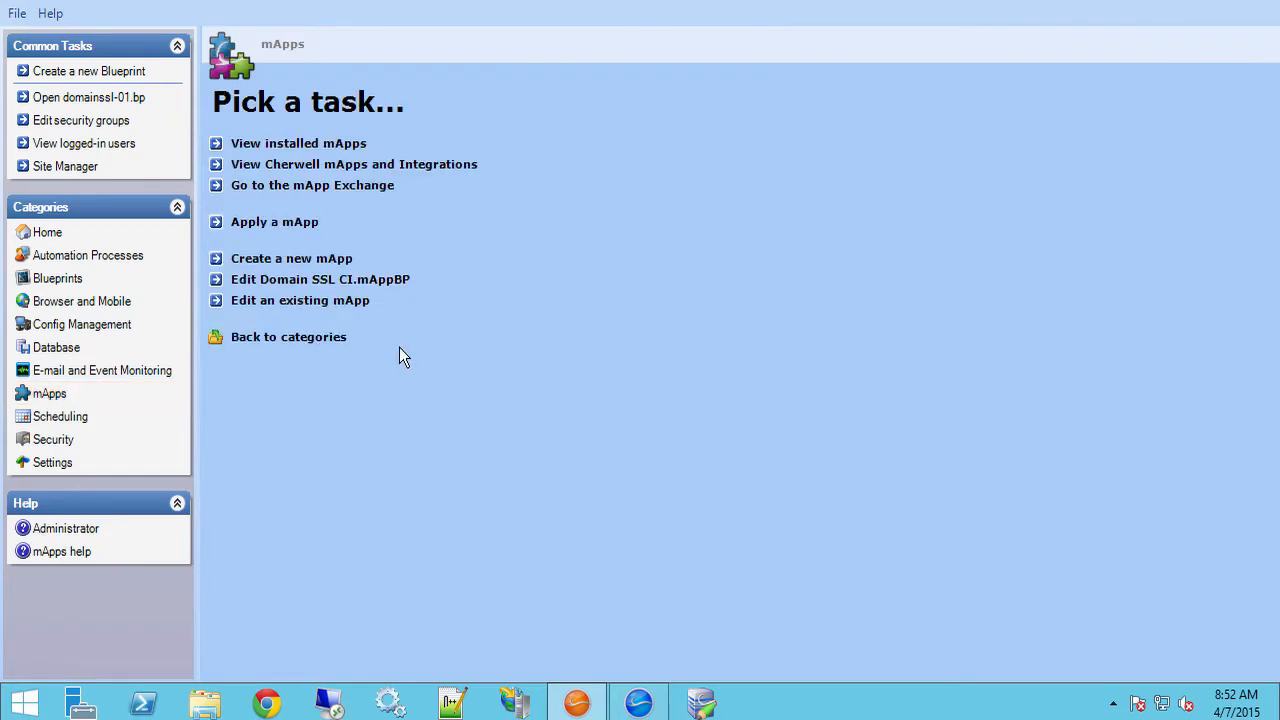
{"action": "left_click", "coordinate": [284, 229]}
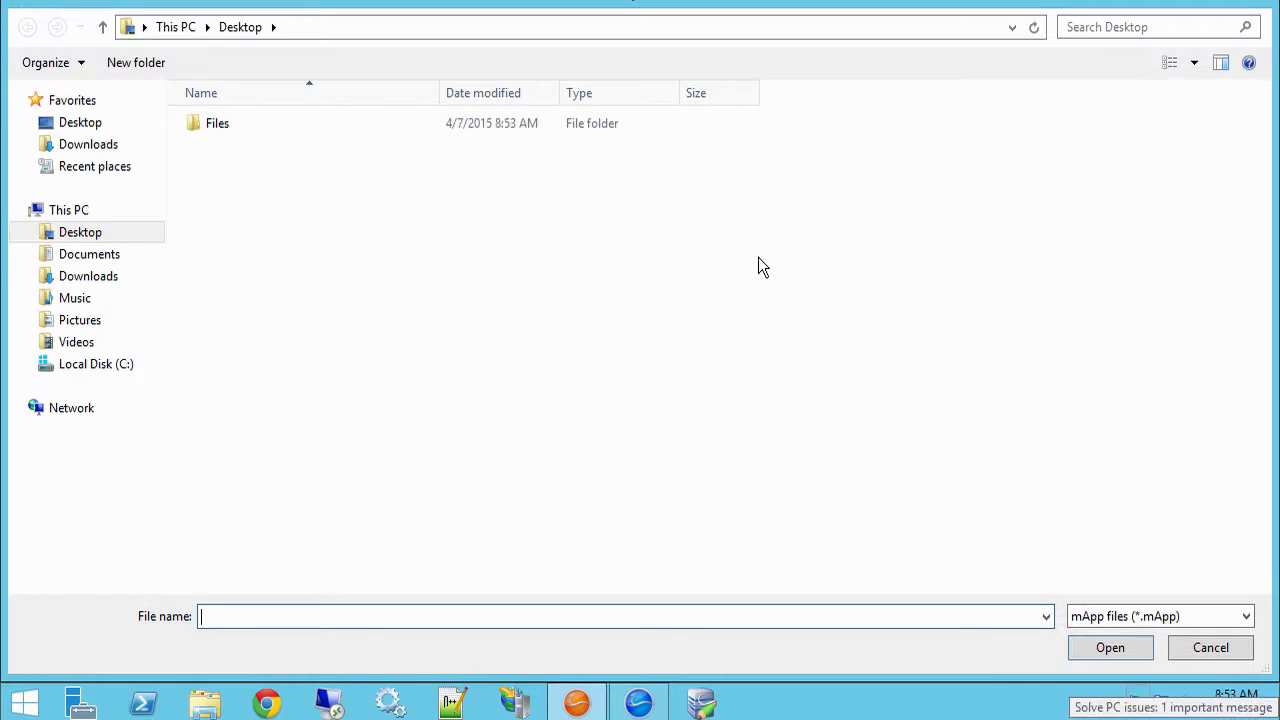
{"action": "double_click", "coordinate": [218, 133]}
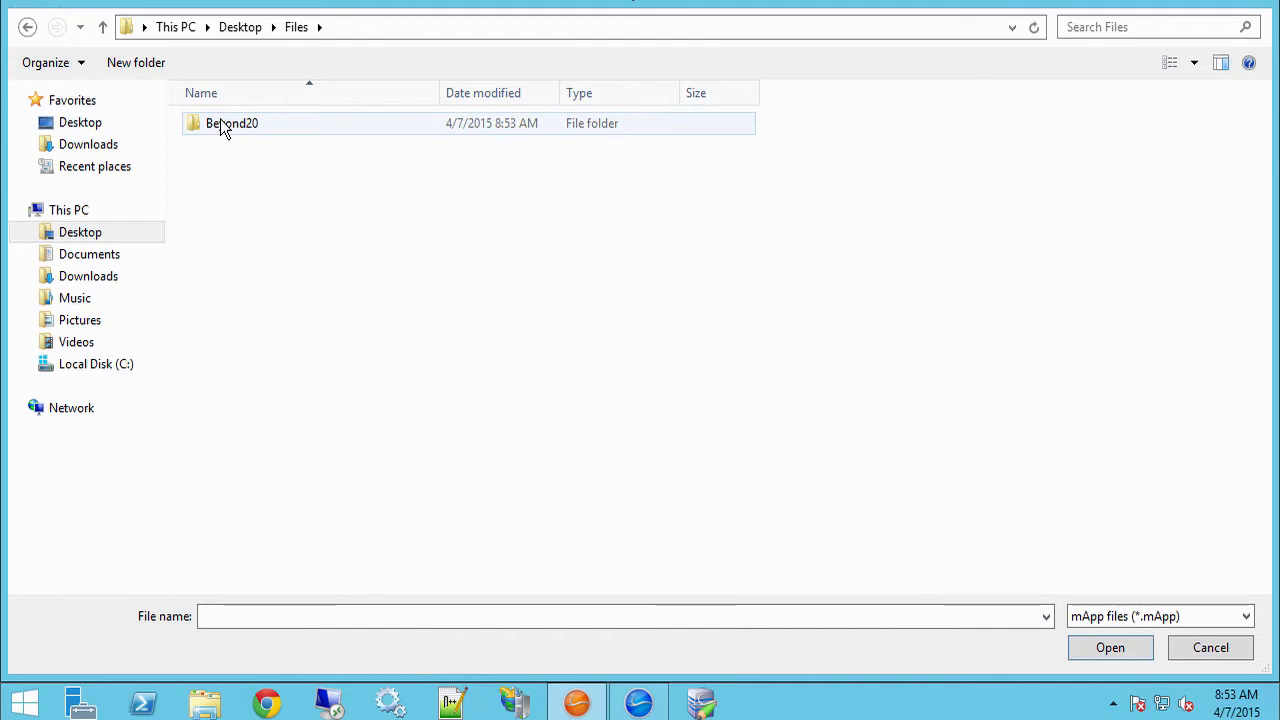
{"action": "double_click", "coordinate": [222, 128]}
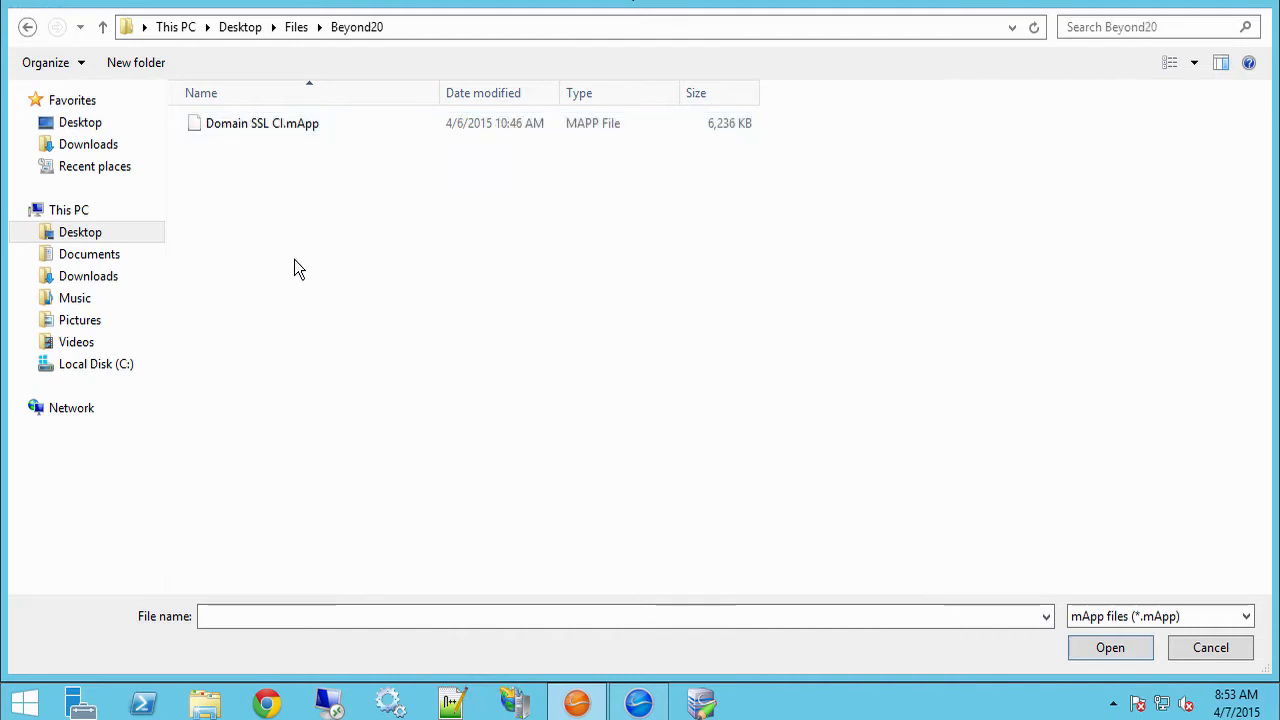
{"action": "left_click", "coordinate": [215, 135]}
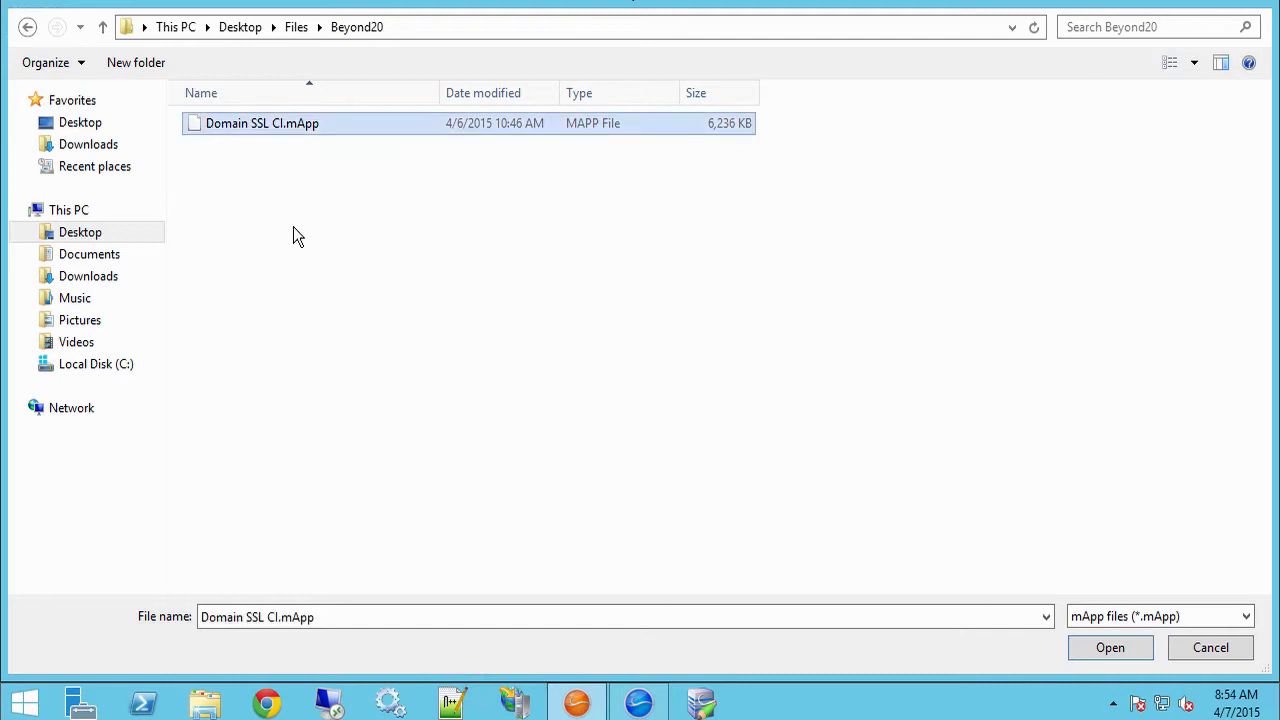
{"action": "left_click", "coordinate": [1122, 650]}
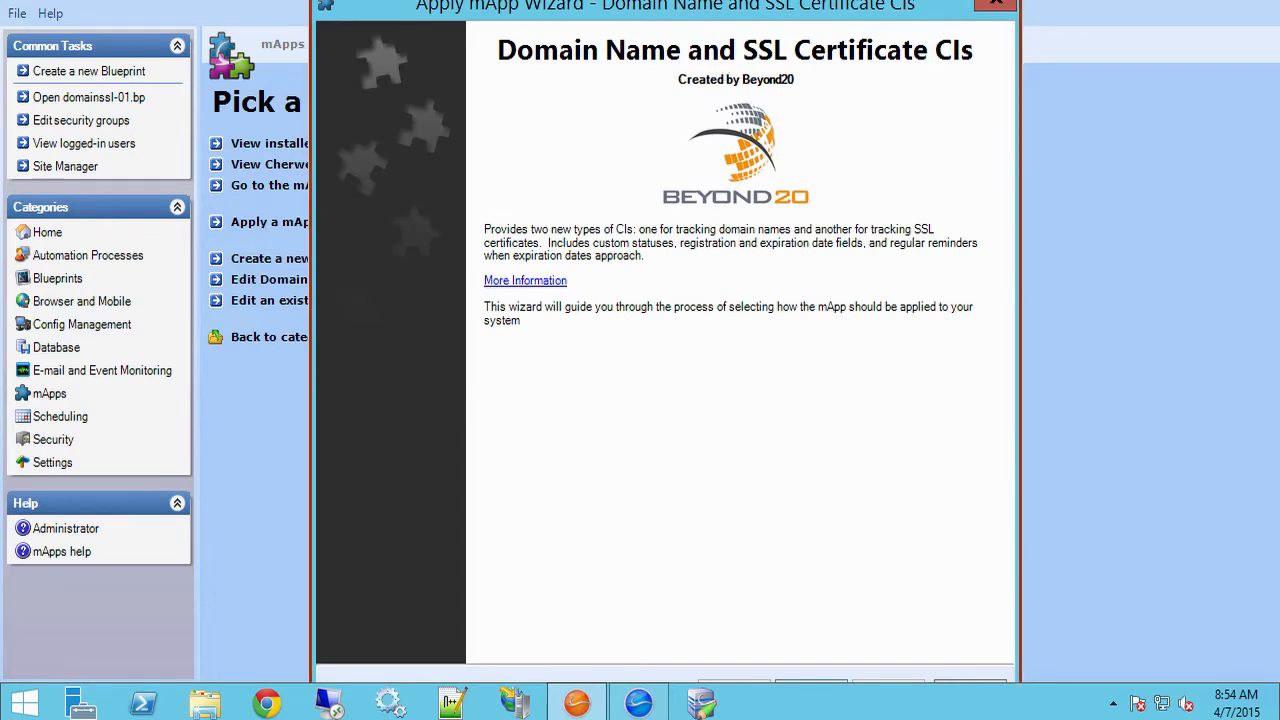
Step: Accept the mApp license terms and keep the merge option "Make reasonable decisions, but ask me if unsure"
{"action": "left_click", "coordinate": [813, 678]}
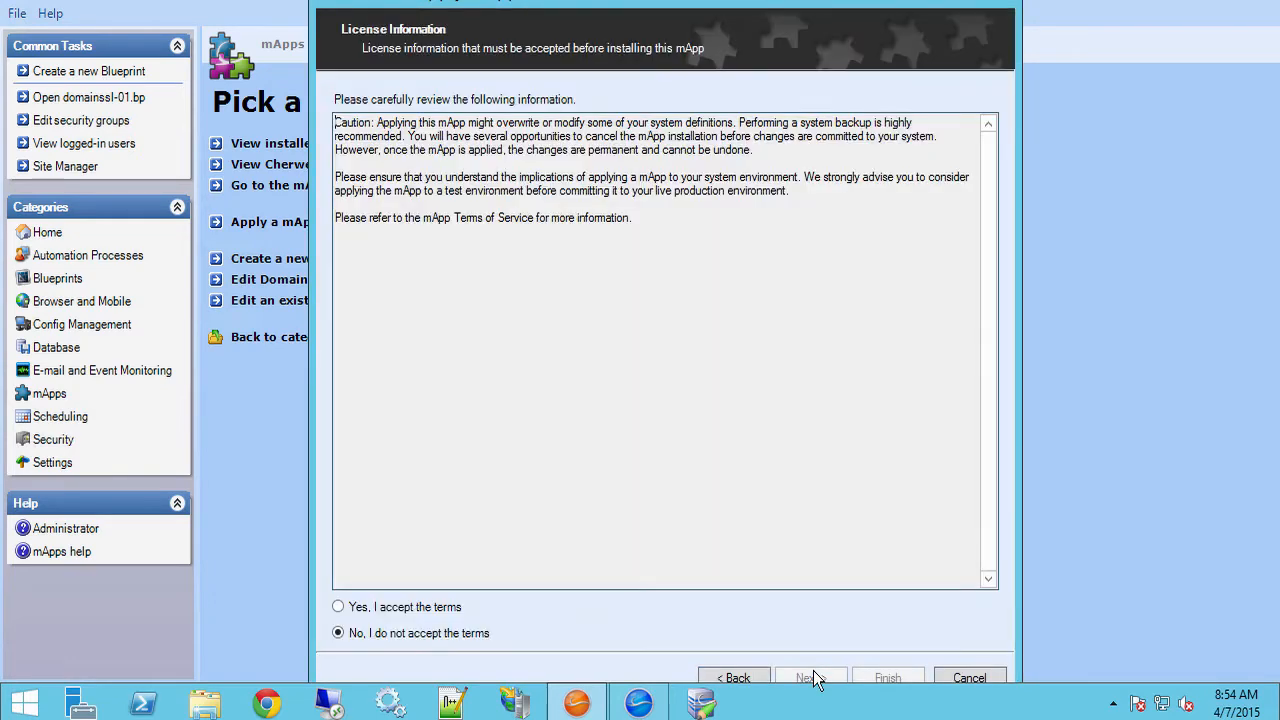
{"action": "left_click", "coordinate": [387, 610]}
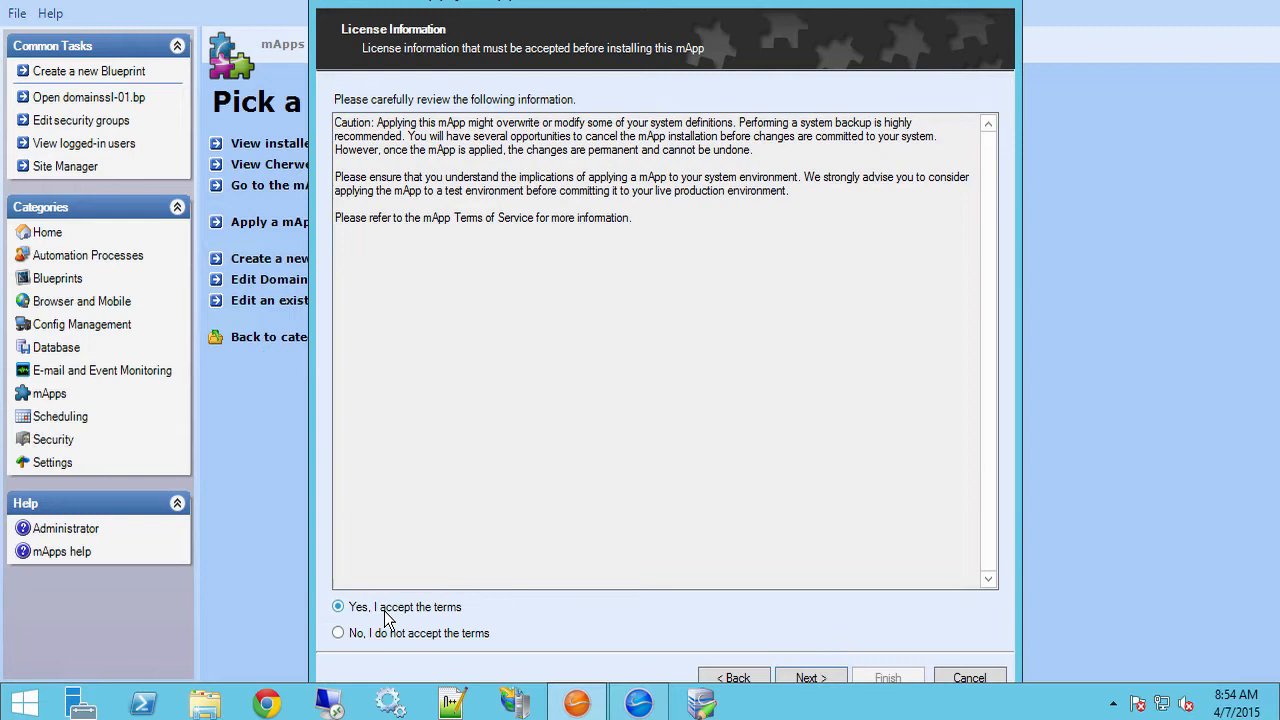
{"action": "left_click", "coordinate": [820, 680]}
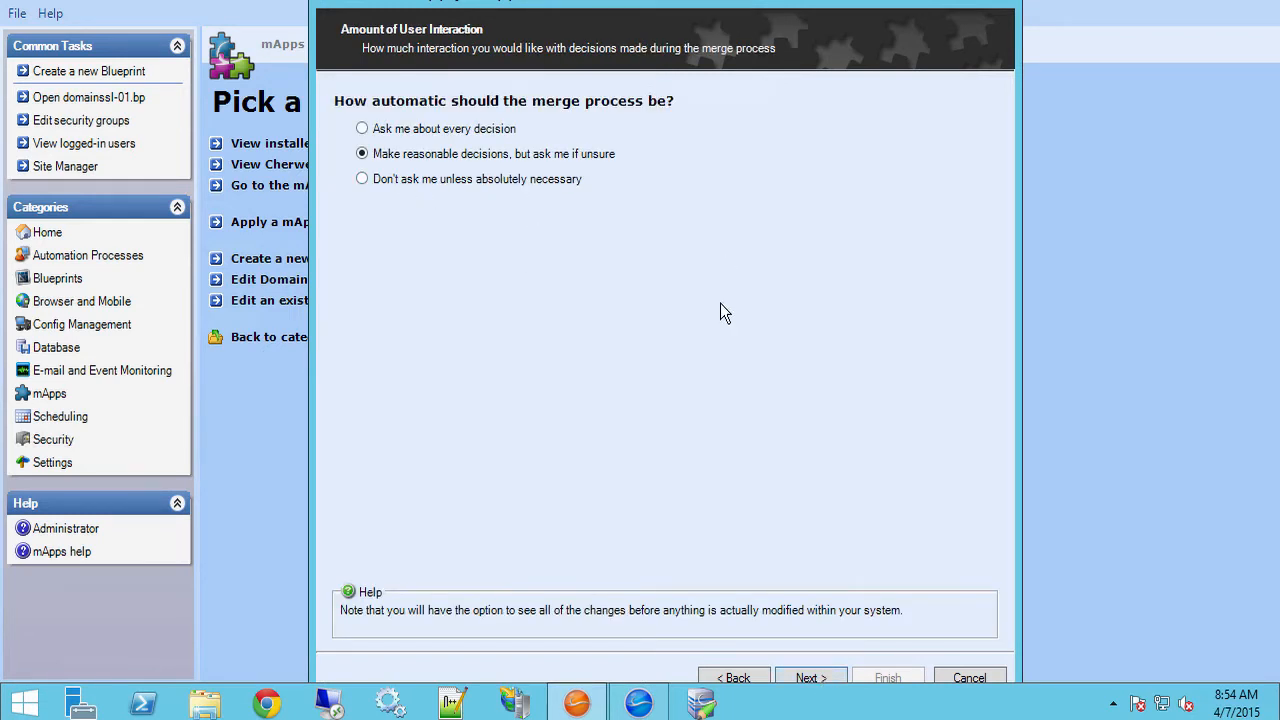
{"action": "left_click", "coordinate": [807, 678]}
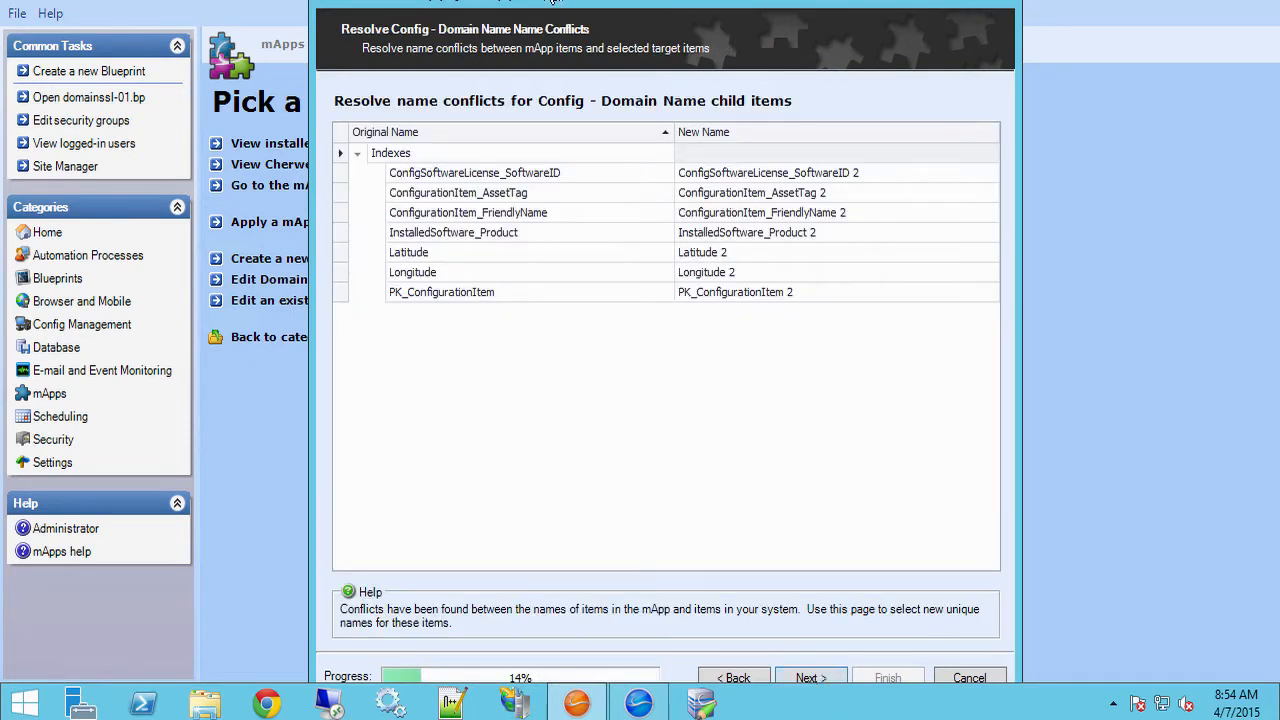
Step: Accept the suggested new names for the Domain Name and SSL Certificate conflicts and finish the merge, opening a Blueprint for preview
{"action": "left_click_drag", "start_coordinate": [549, 2], "coordinate": [541, 1]}
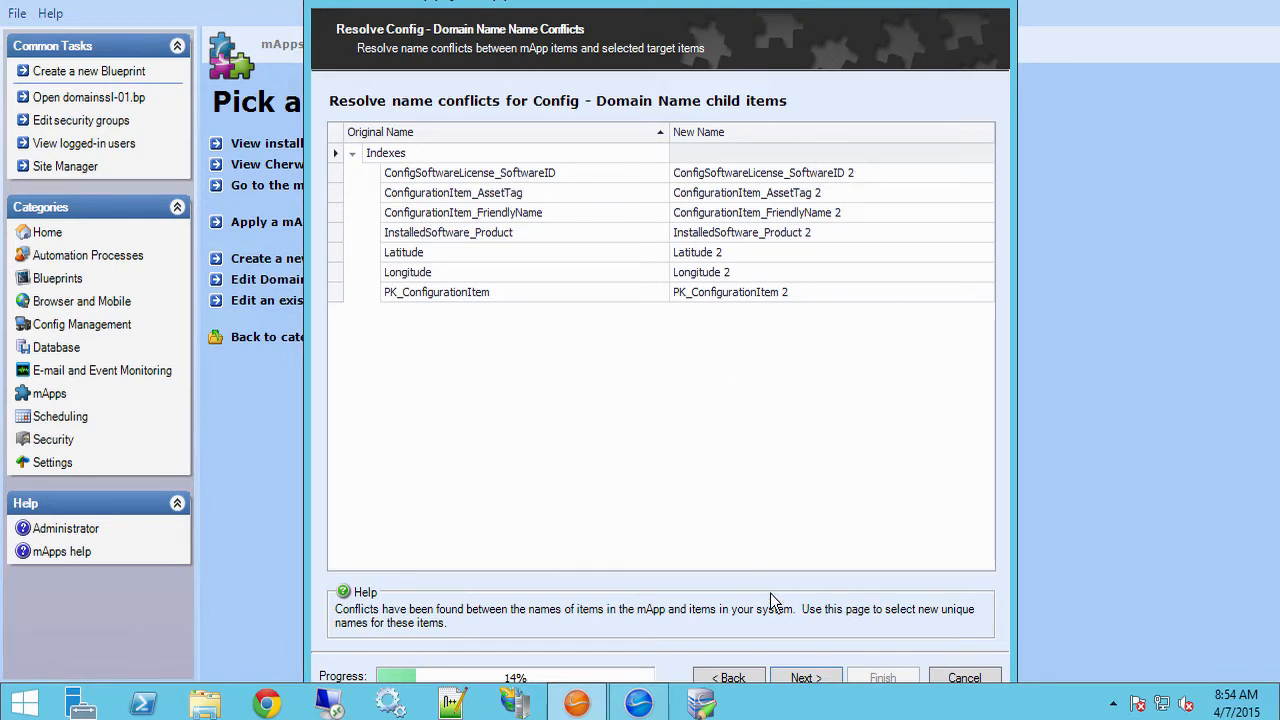
{"action": "left_click", "coordinate": [805, 678]}
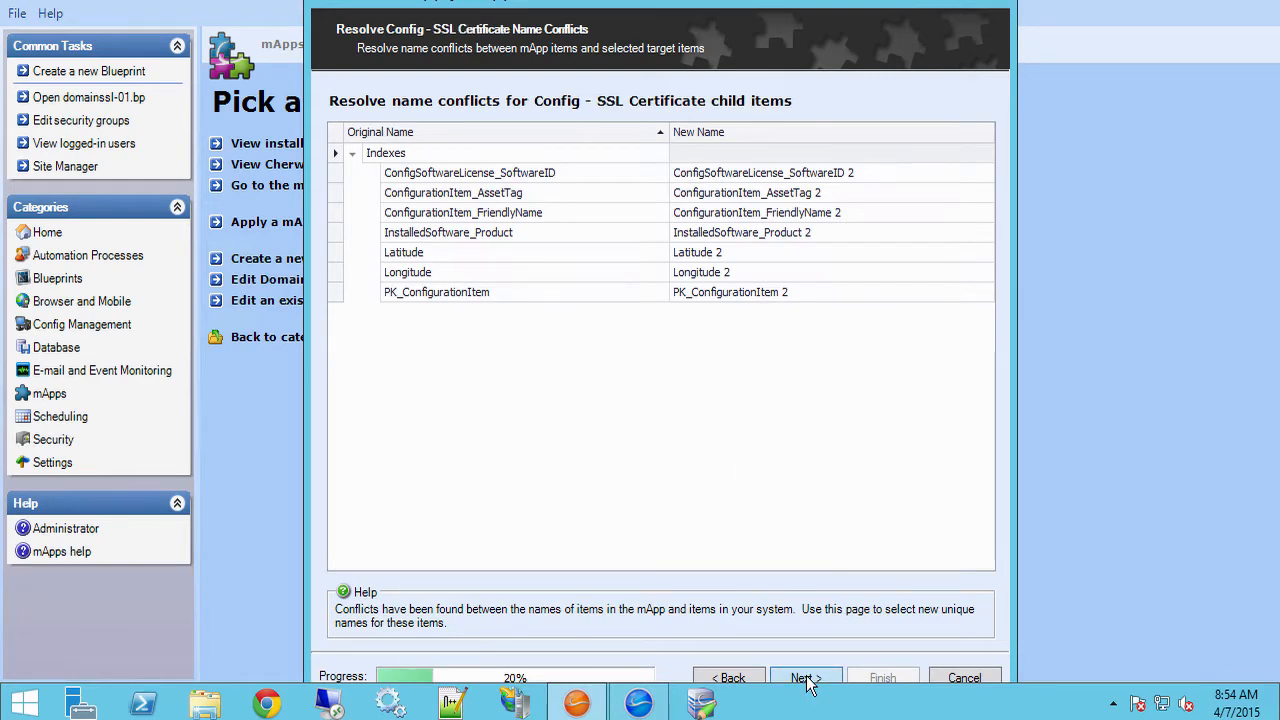
{"action": "left_click", "coordinate": [805, 678]}
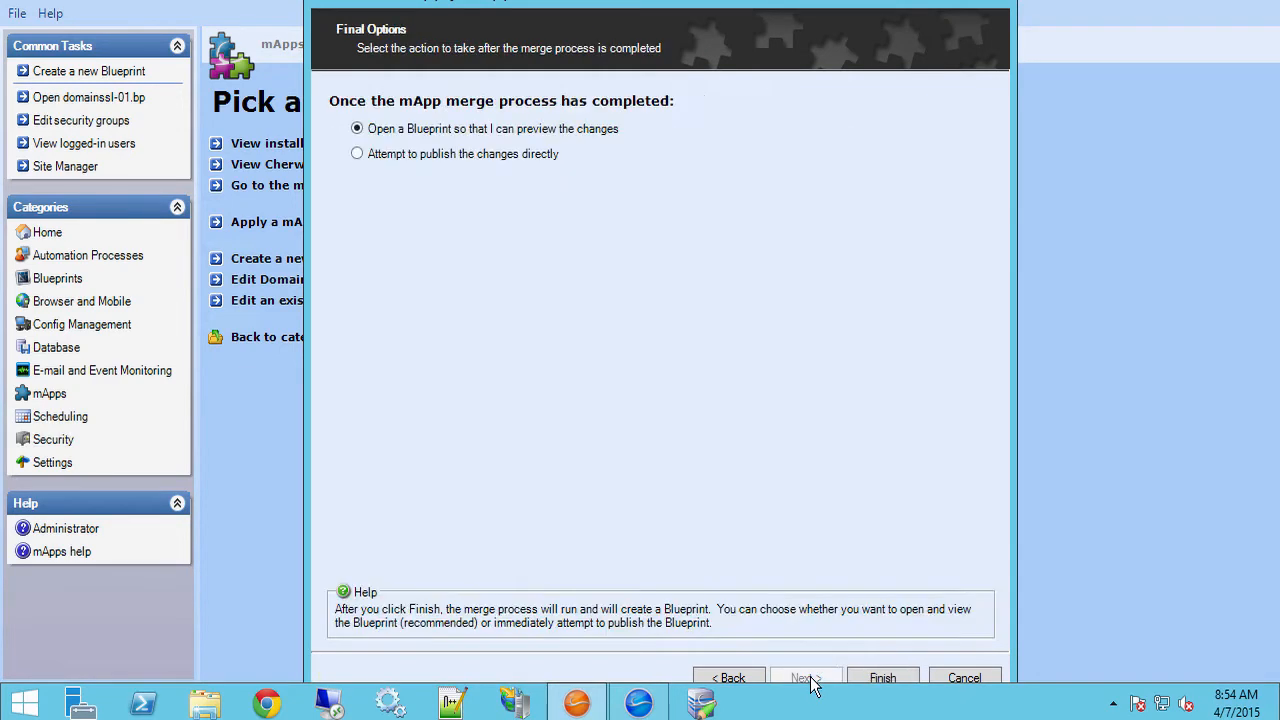
{"action": "left_click", "coordinate": [805, 678]}
{"action": "left_click", "coordinate": [894, 679]}
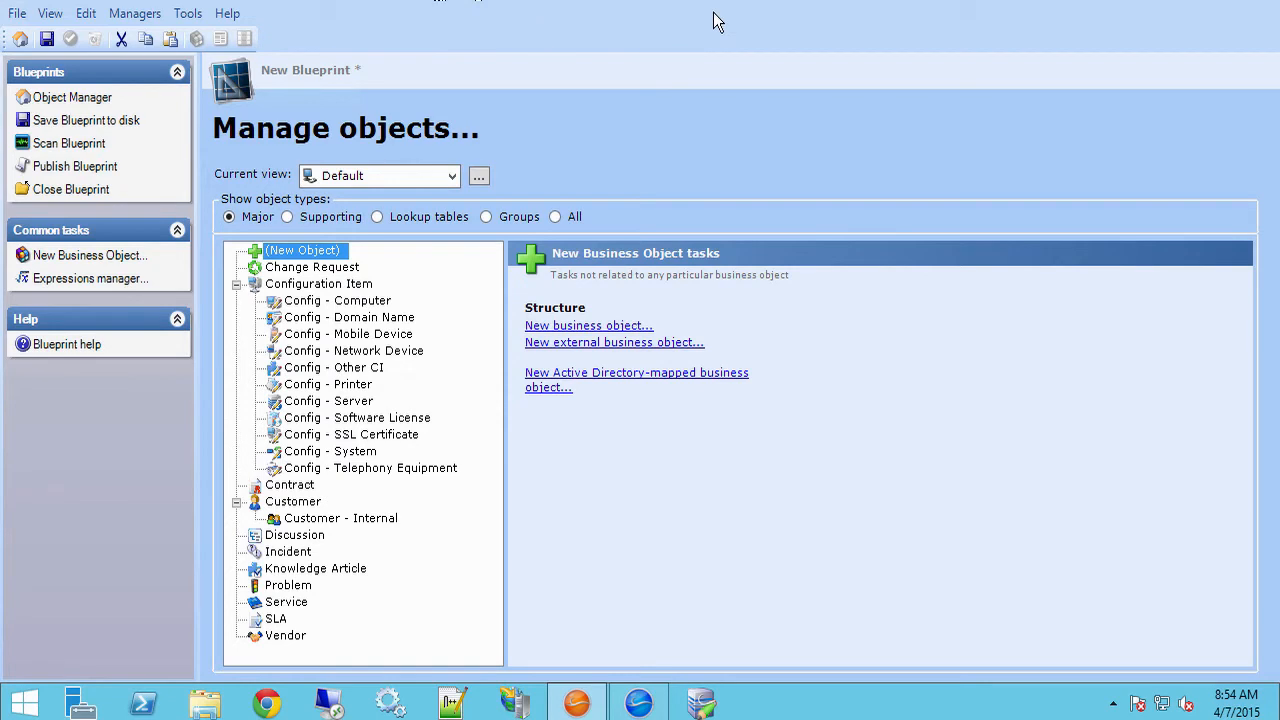
Step: Check the Config - Domain Name and Config - SSL Certificate objects and publish the Blueprint with default options, saving it as 01
{"action": "left_click", "coordinate": [349, 318]}
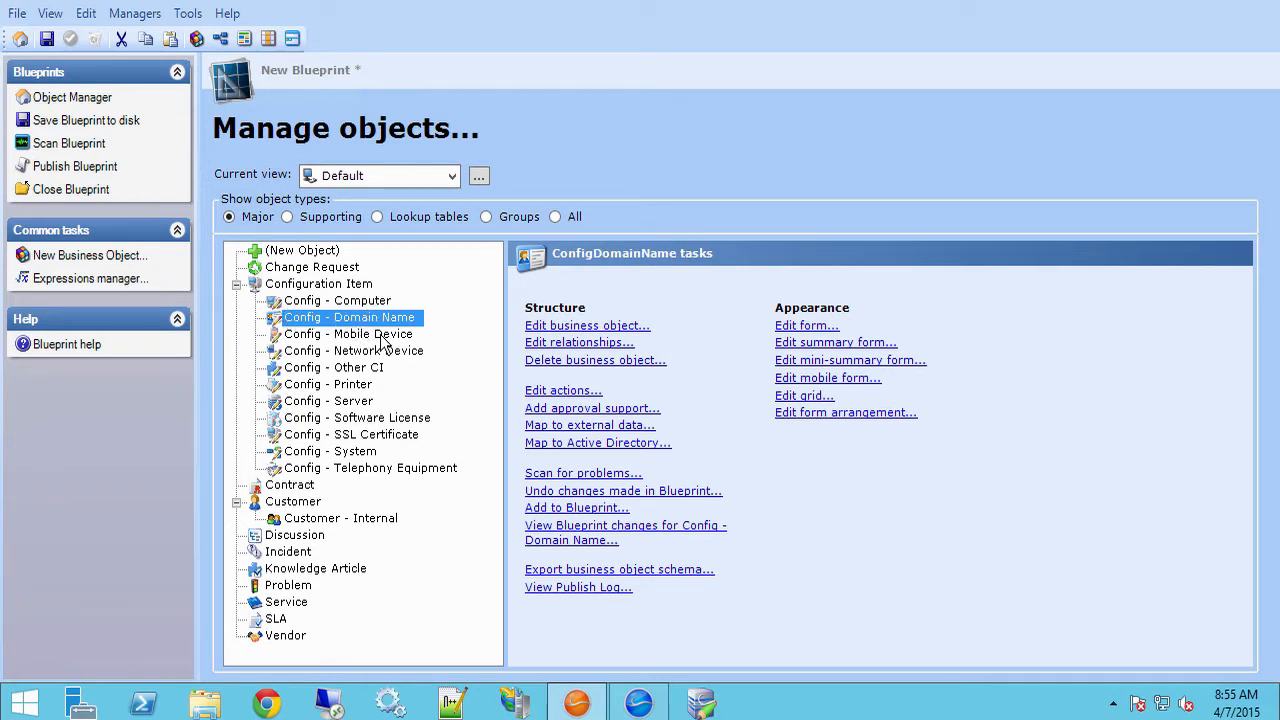
{"action": "left_click", "coordinate": [357, 436]}
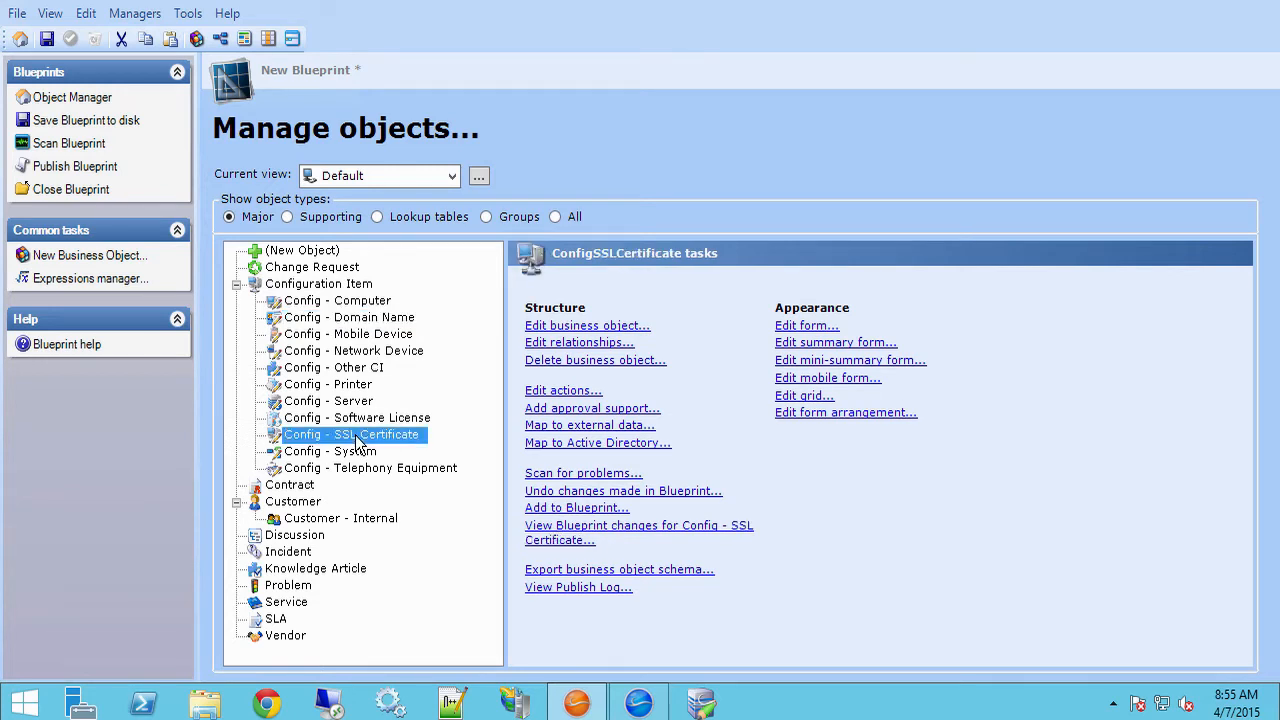
{"action": "left_click", "coordinate": [103, 166]}
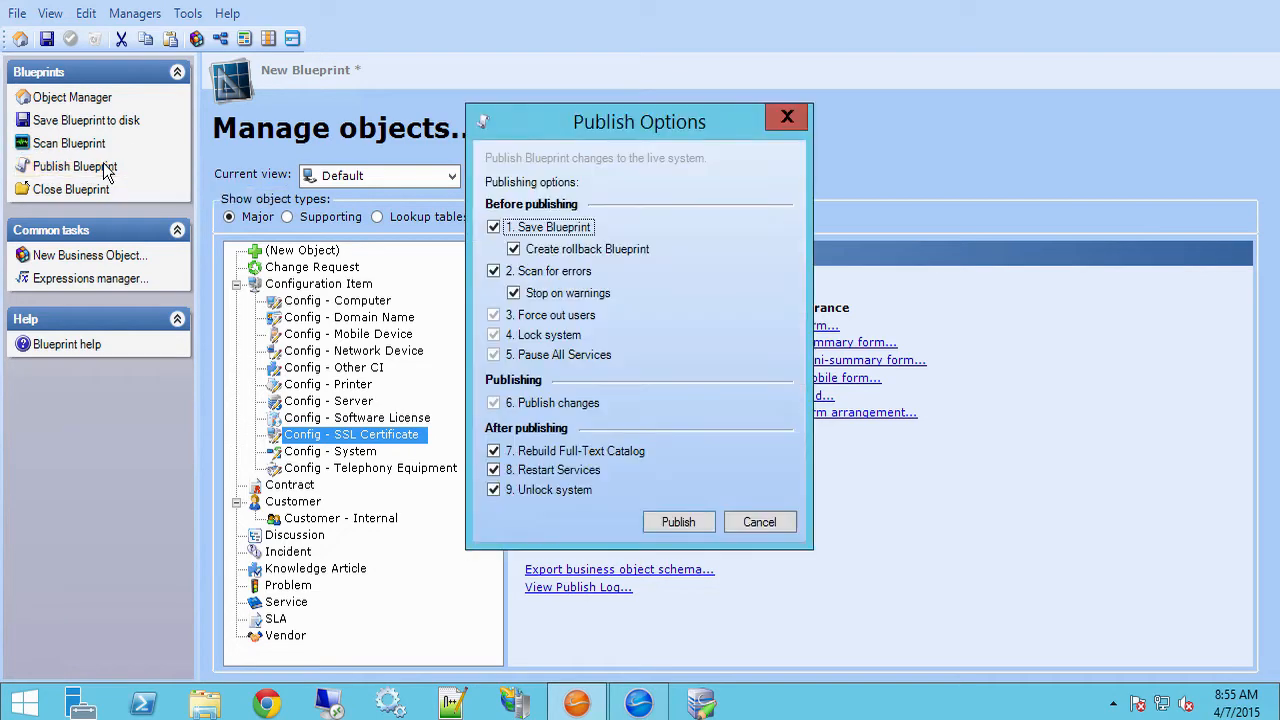
{"action": "left_click", "coordinate": [678, 522]}
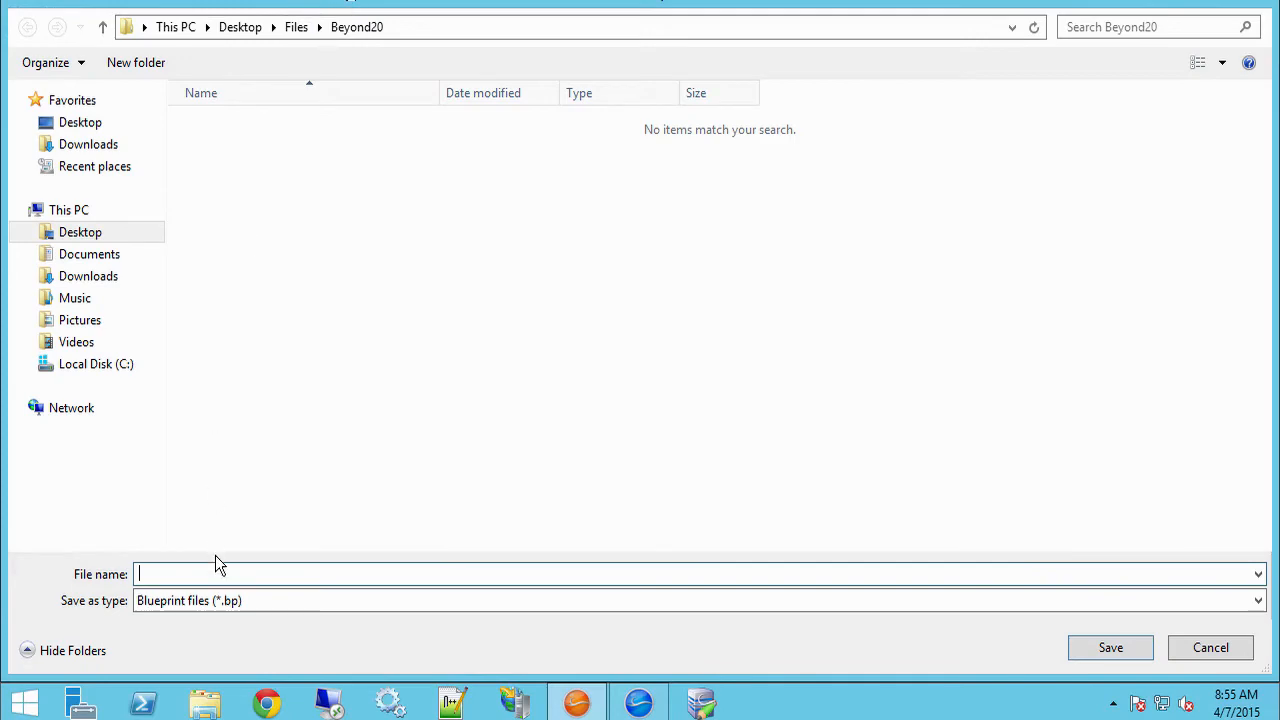
{"action": "type", "text": "01"}
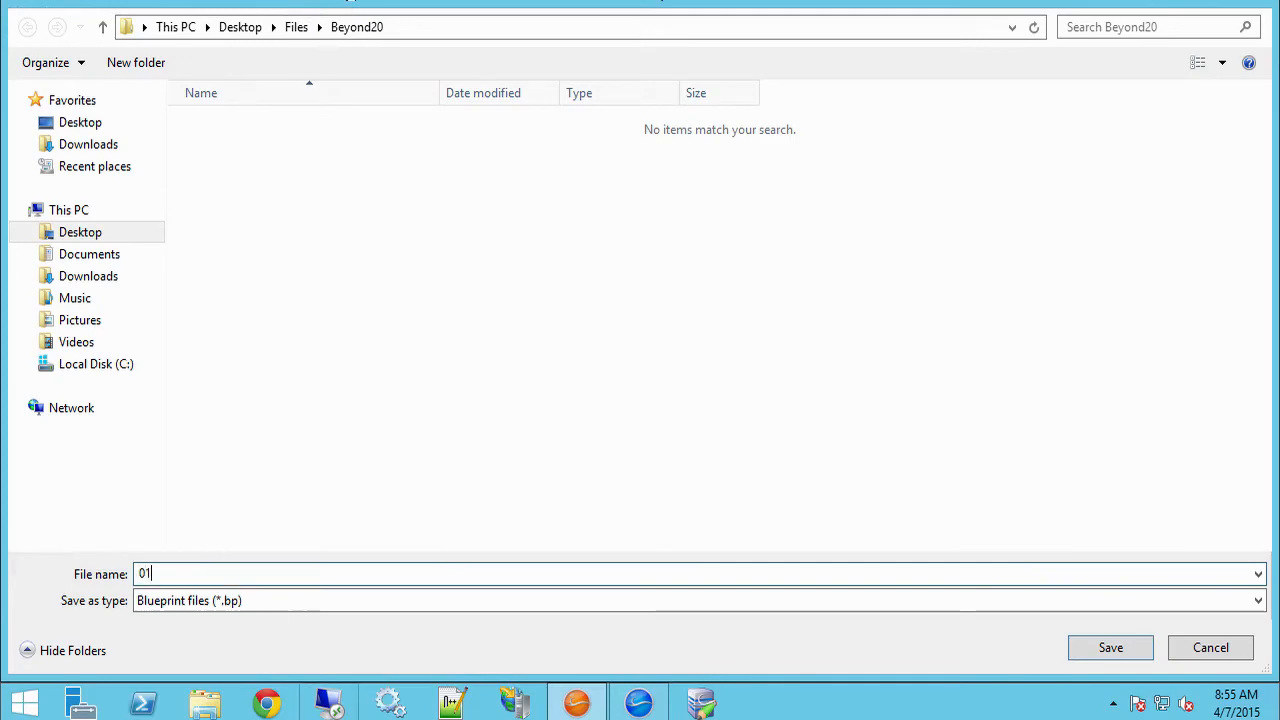
{"action": "left_click", "coordinate": [1088, 652]}
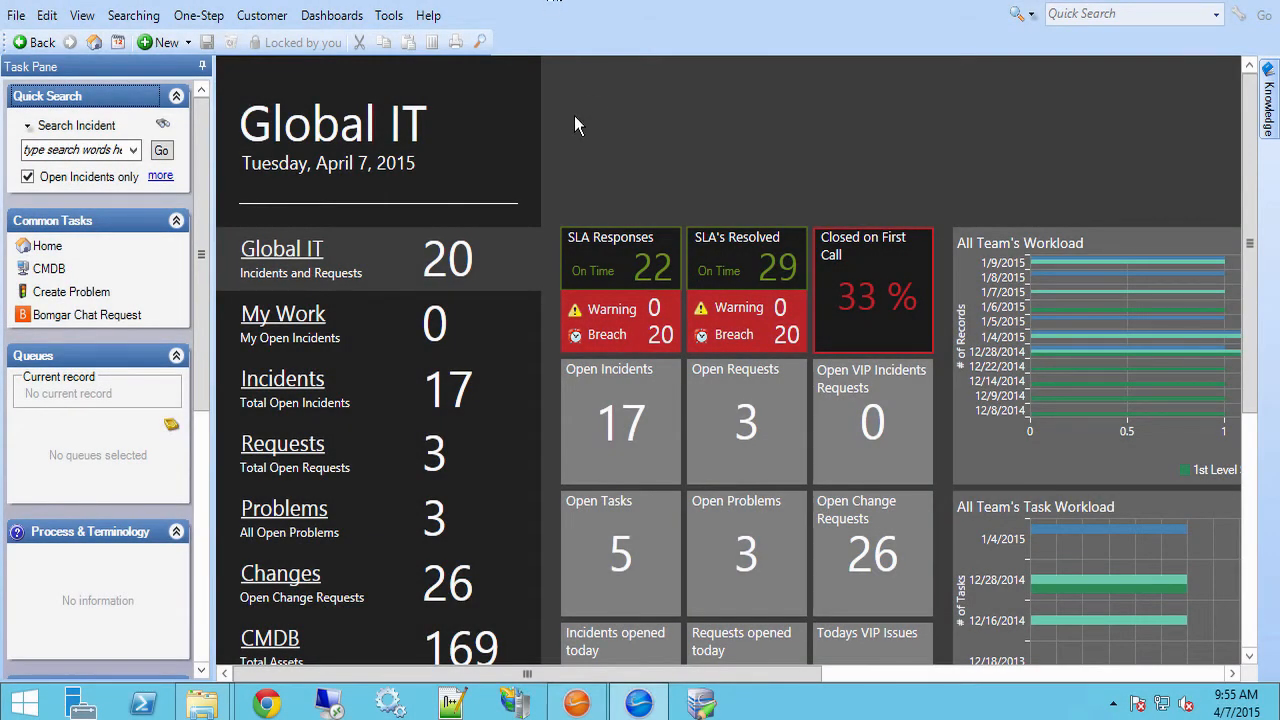
Step: Check the new configuration item types for Domain Name and SSL Certificate entries
{"action": "left_click", "coordinate": [188, 43]}
{"action": "mouse_move", "coordinate": [205, 93]}
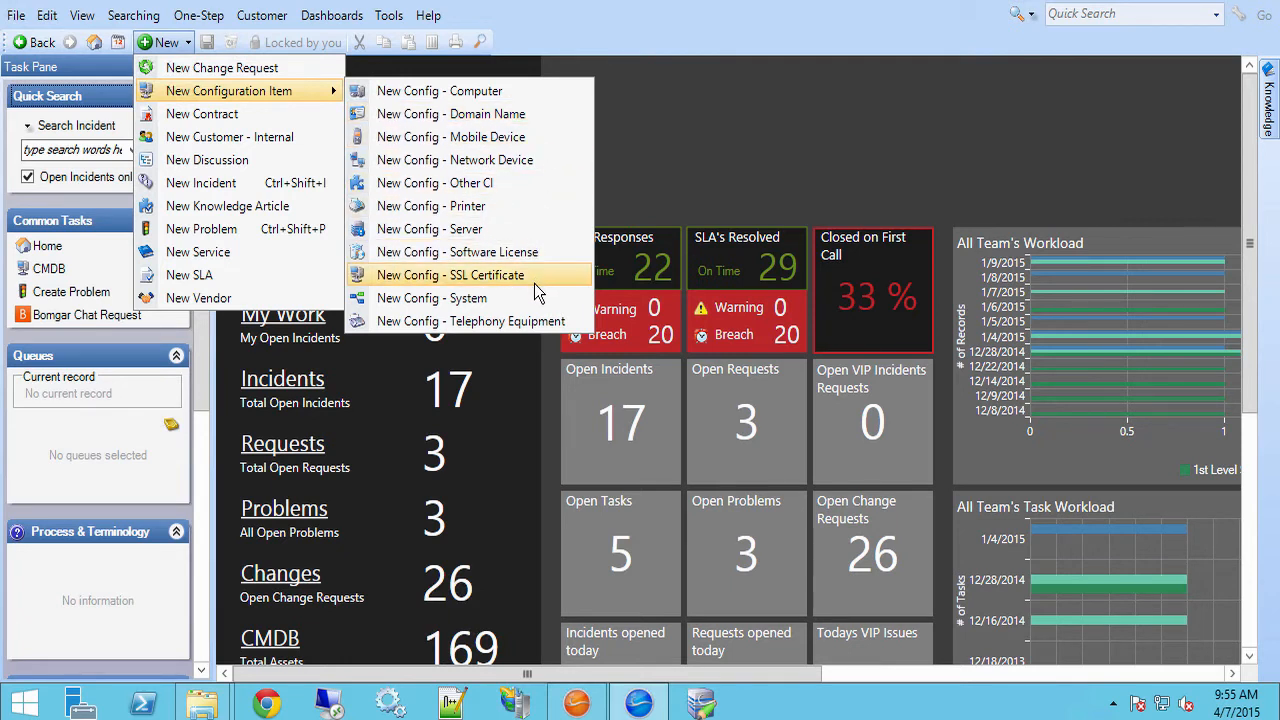
{"action": "left_click", "coordinate": [583, 3]}
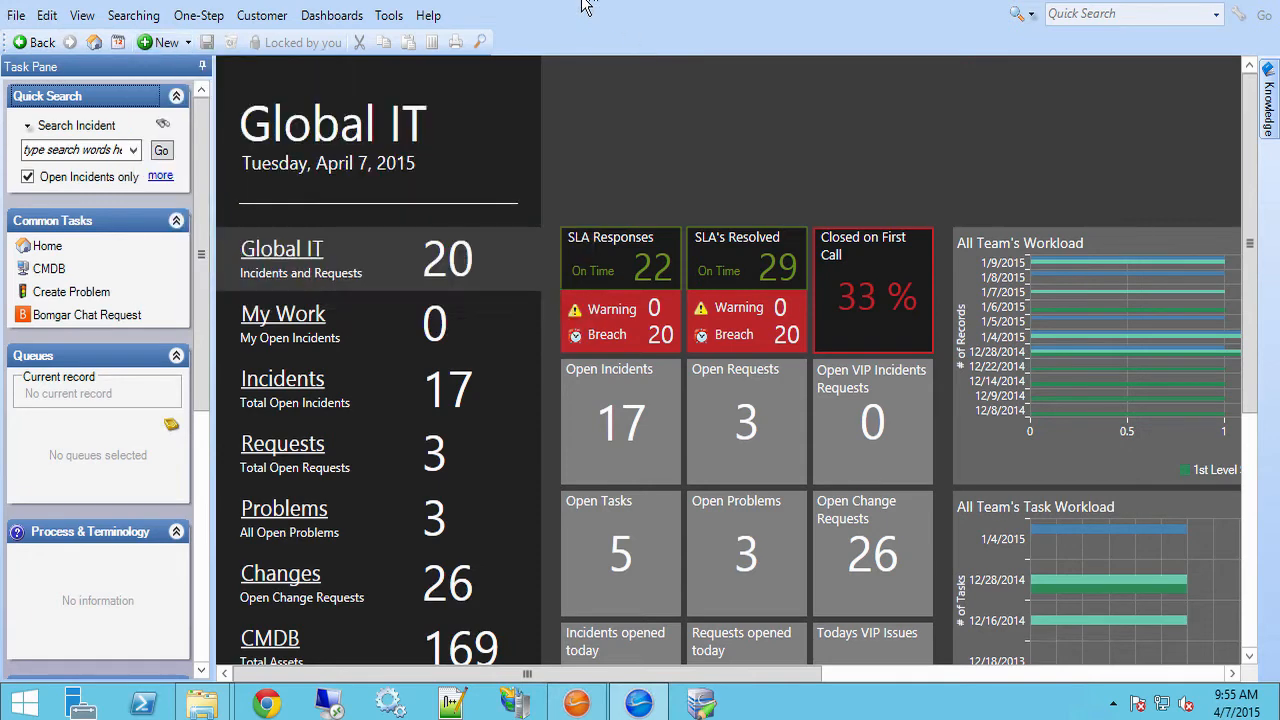
Step: Open the Domain Names and SSL Certificates dashboard from the global CI - Domain and SSL folder and review its domain and certificate lists
{"action": "left_click", "coordinate": [331, 15]}
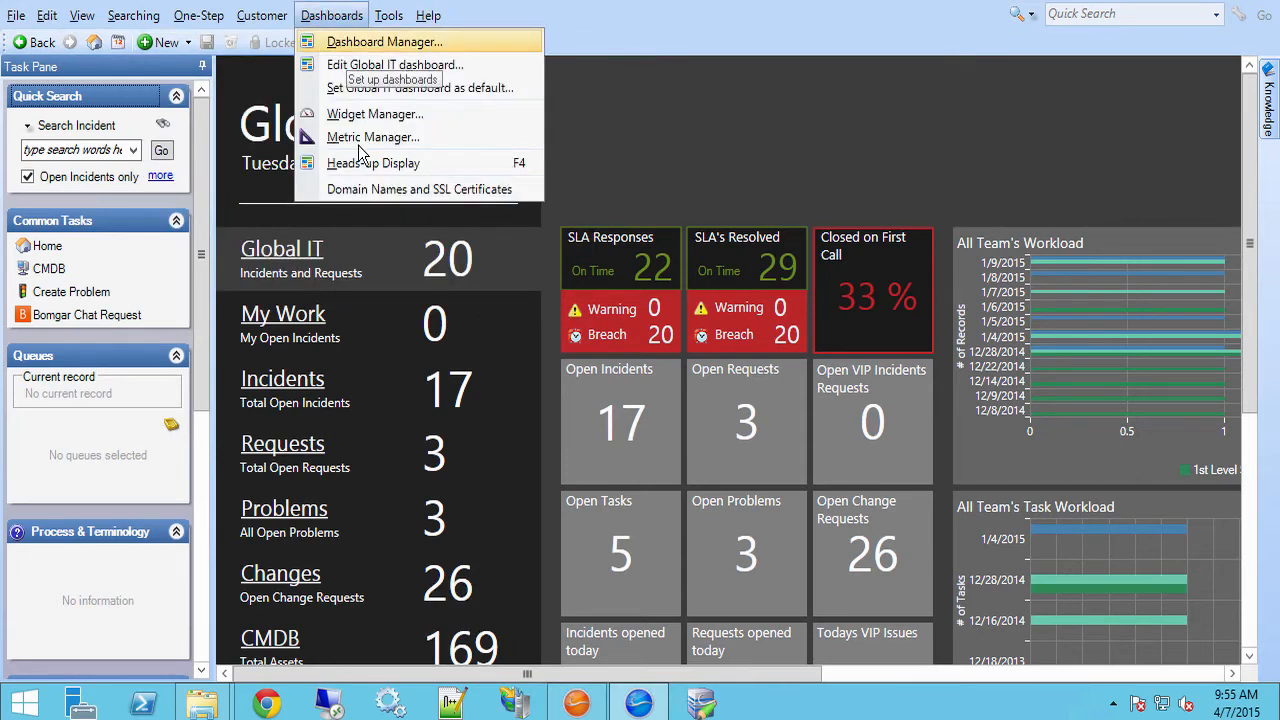
{"action": "left_click", "coordinate": [348, 41]}
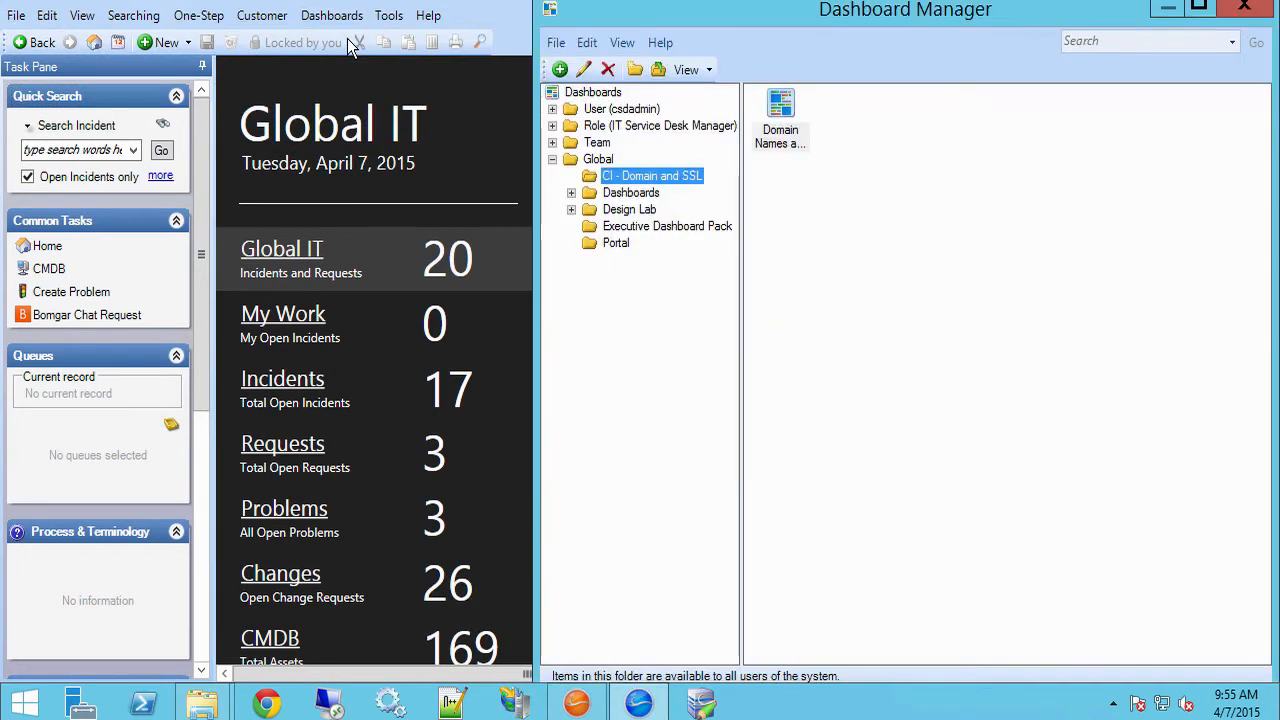
{"action": "left_click", "coordinate": [776, 125]}
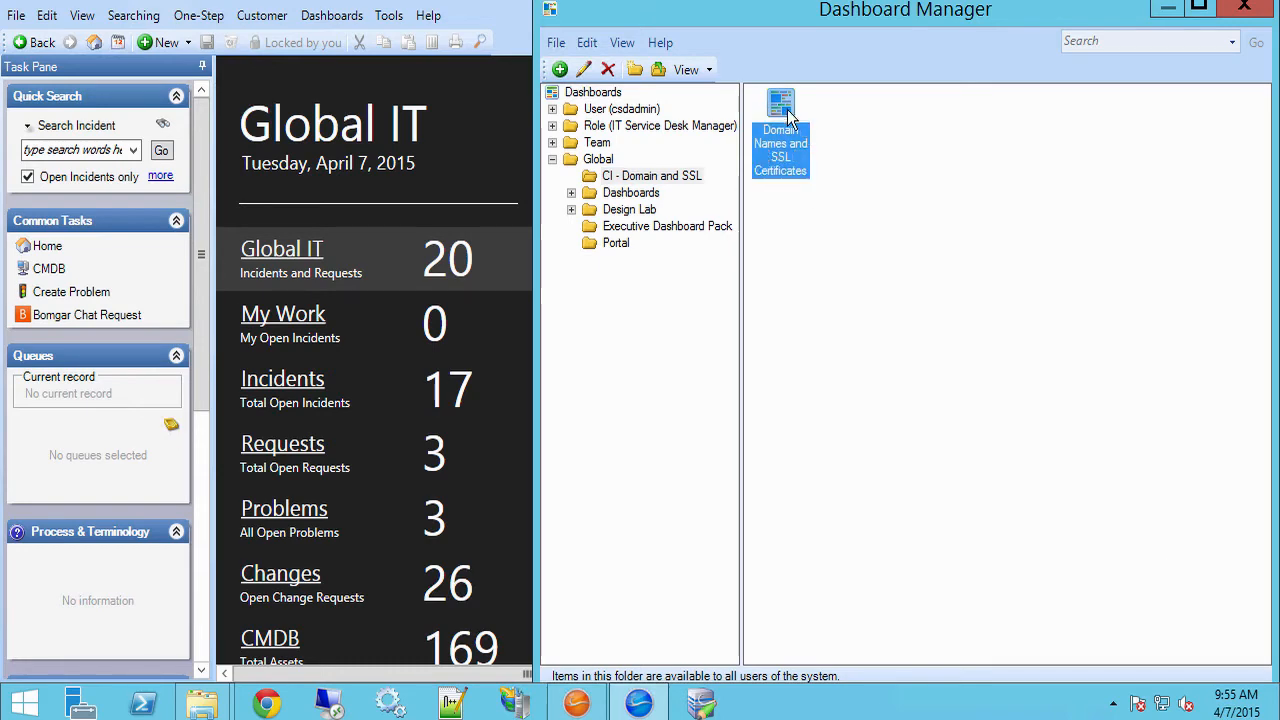
{"action": "right_click", "coordinate": [788, 117]}
{"action": "double_click", "coordinate": [779, 130]}
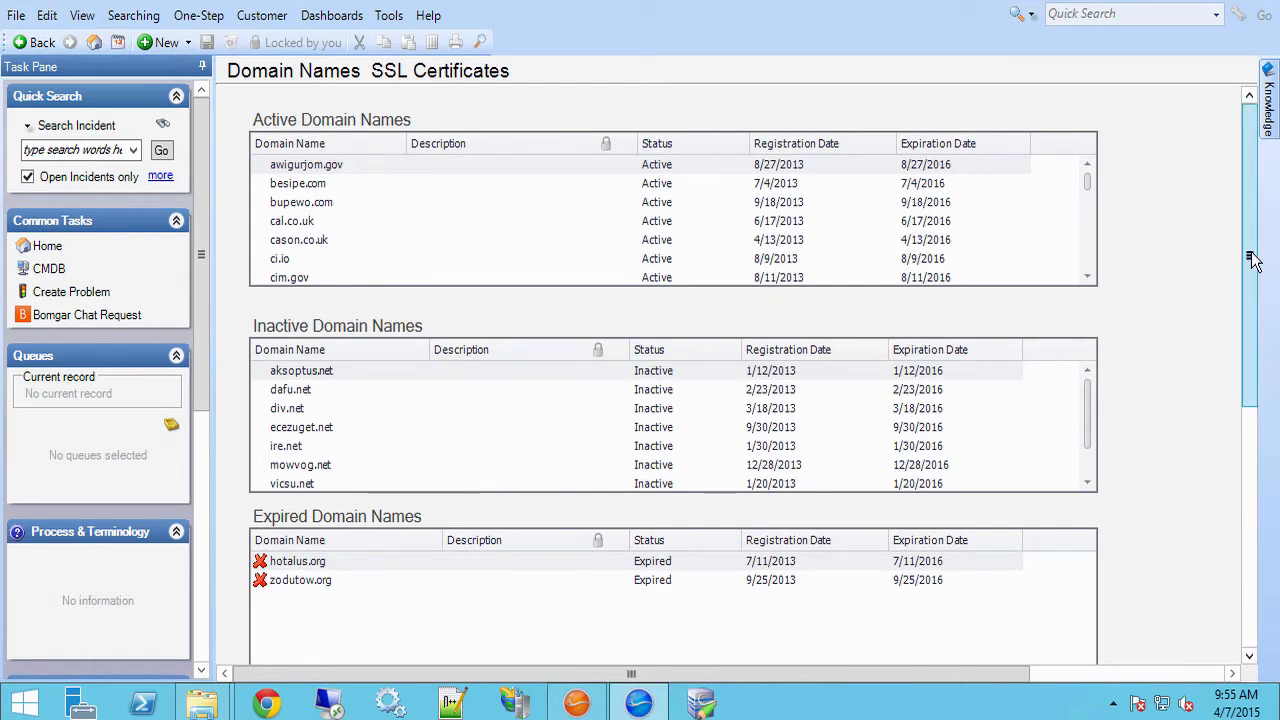
{"action": "left_click_drag", "start_coordinate": [1249, 300], "coordinate": [1247, 435]}
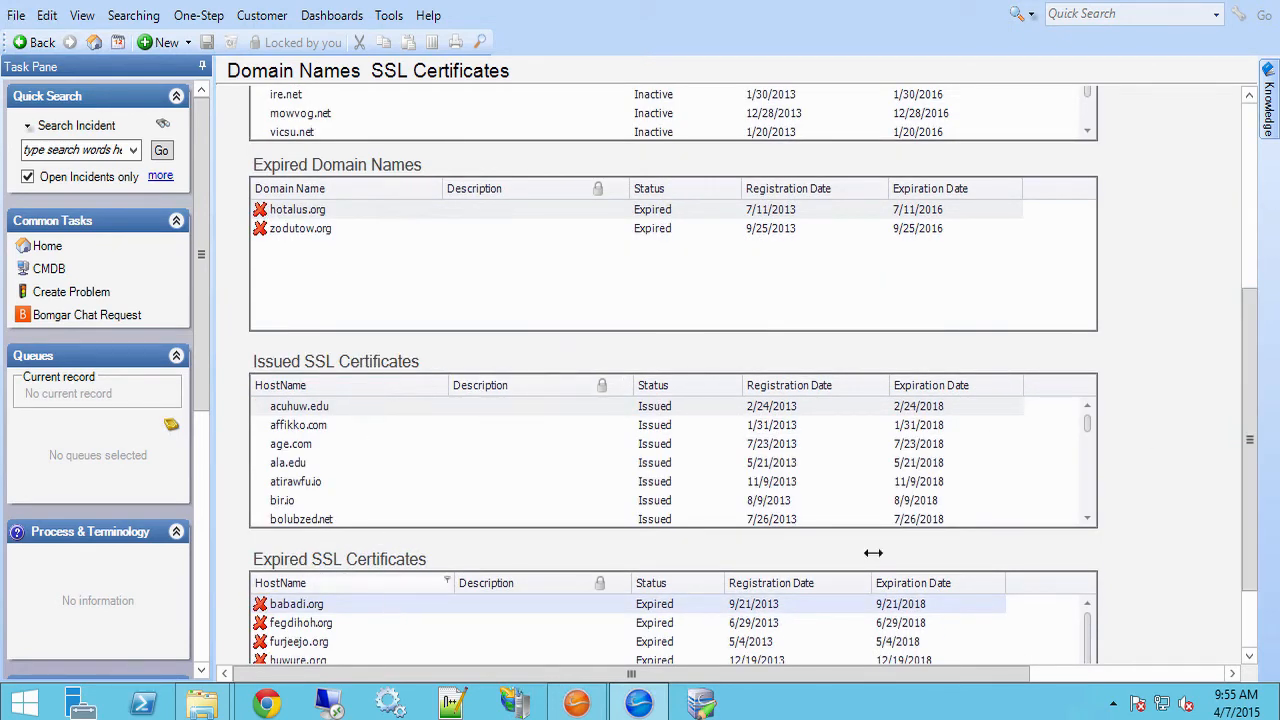
{"action": "left_click", "coordinate": [1252, 645]}
{"action": "left_click_drag", "start_coordinate": [1252, 604], "coordinate": [1192, 193]}
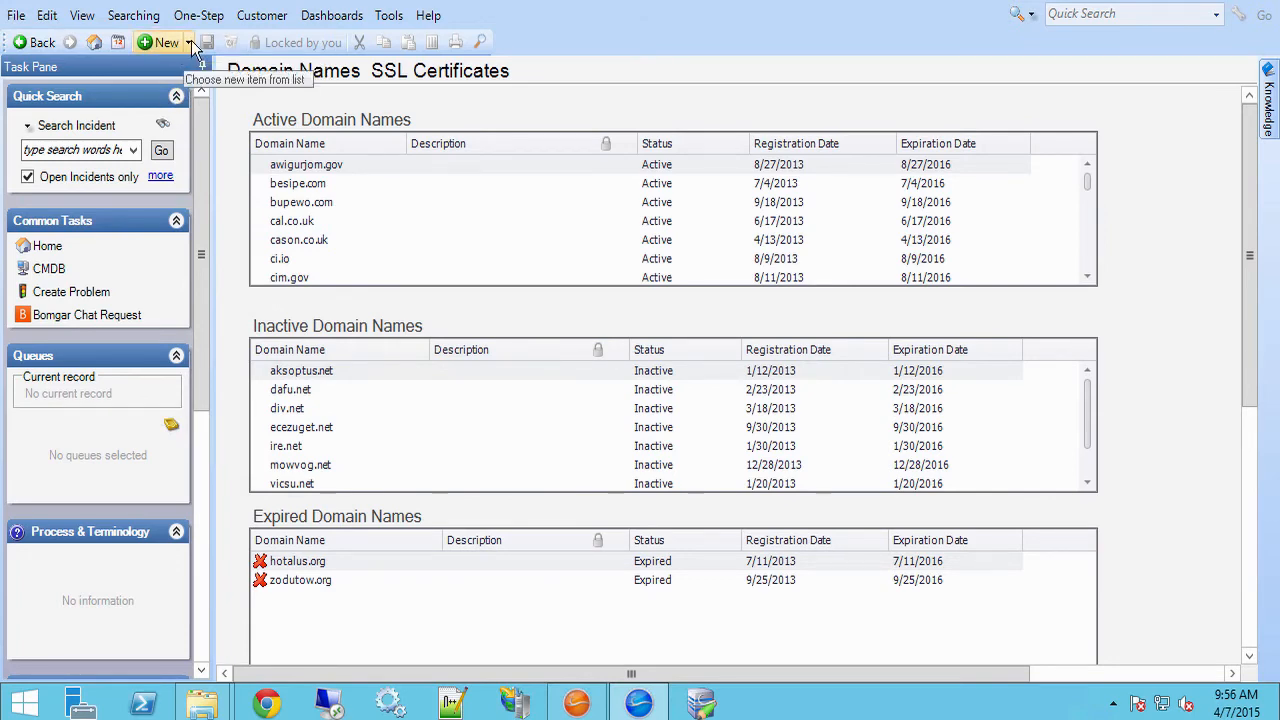
Step: Open the Configuration Management Database and list the Config - Domain Name items, then the Config - SSL Certificate items
{"action": "left_click", "coordinate": [389, 15]}
{"action": "left_click", "coordinate": [428, 48]}
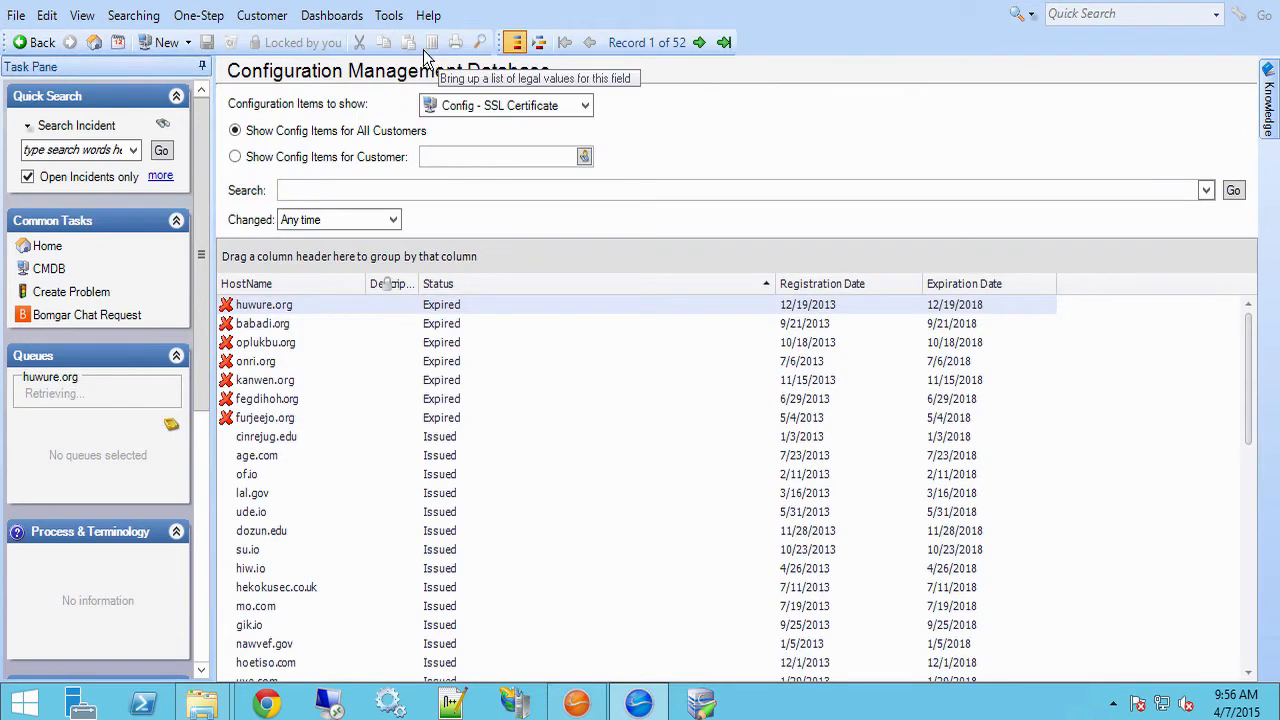
{"action": "left_click", "coordinate": [586, 106]}
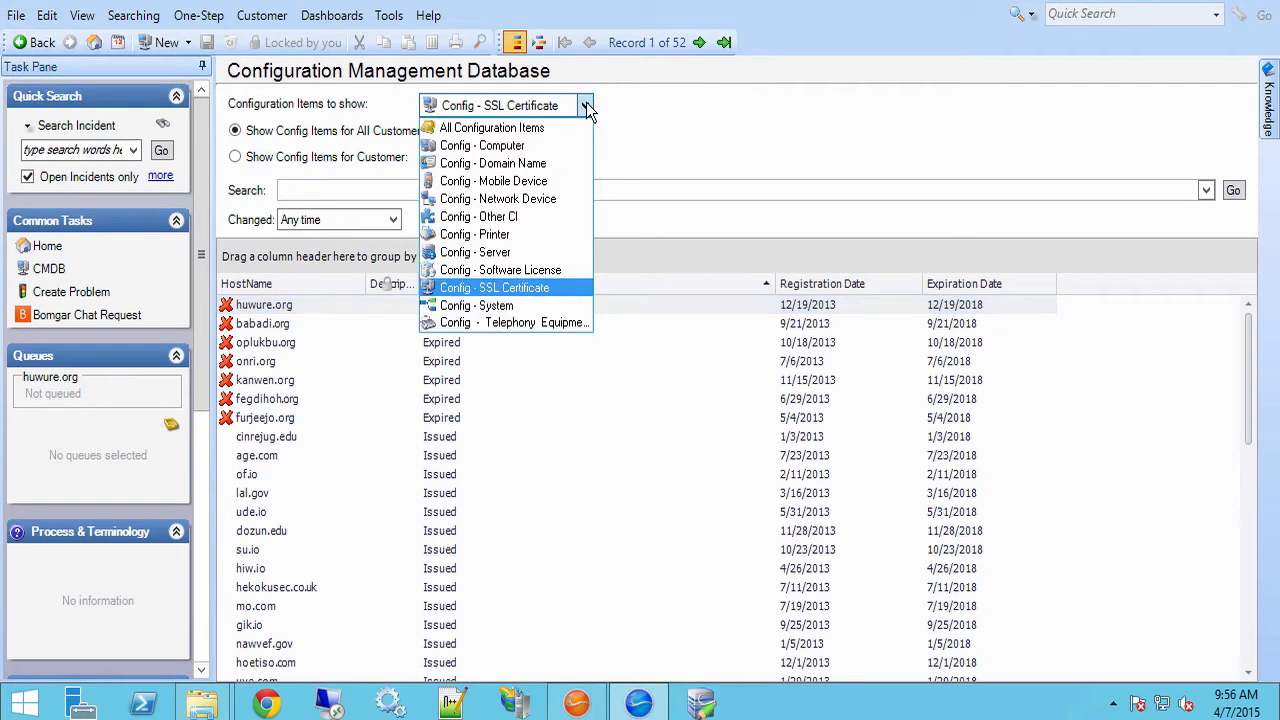
{"action": "left_click", "coordinate": [561, 164]}
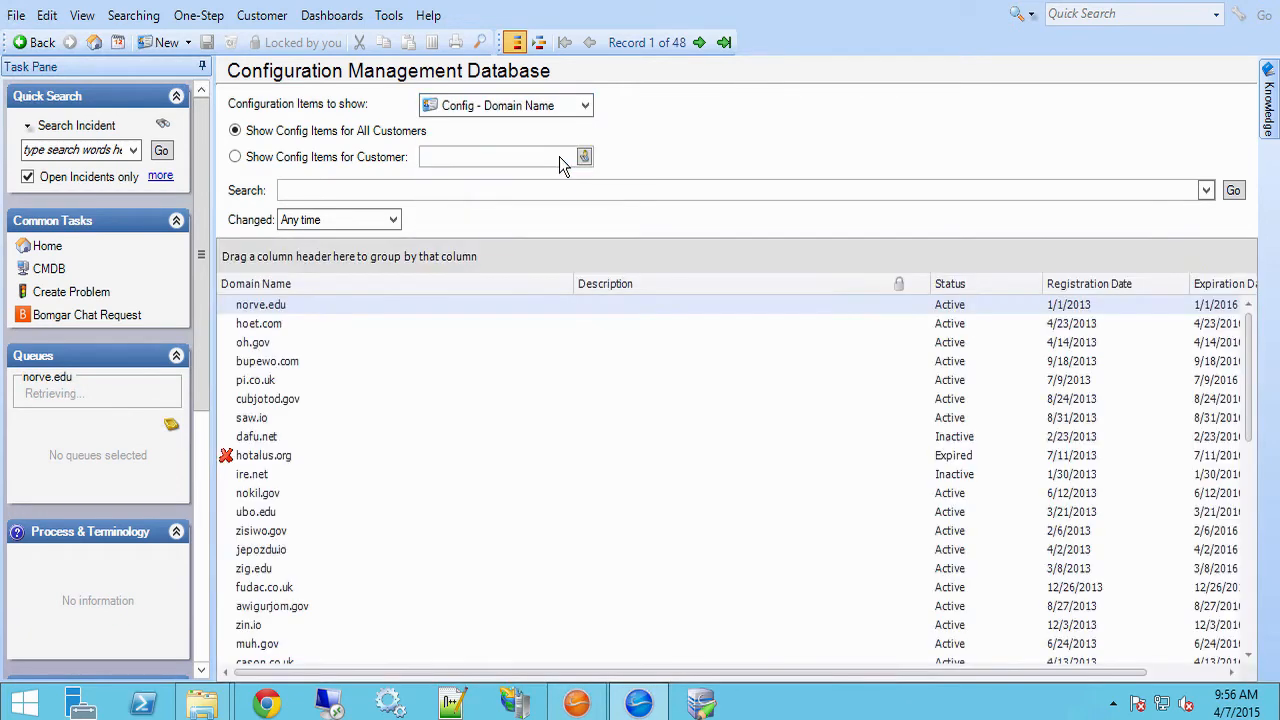
{"action": "left_click", "coordinate": [584, 106]}
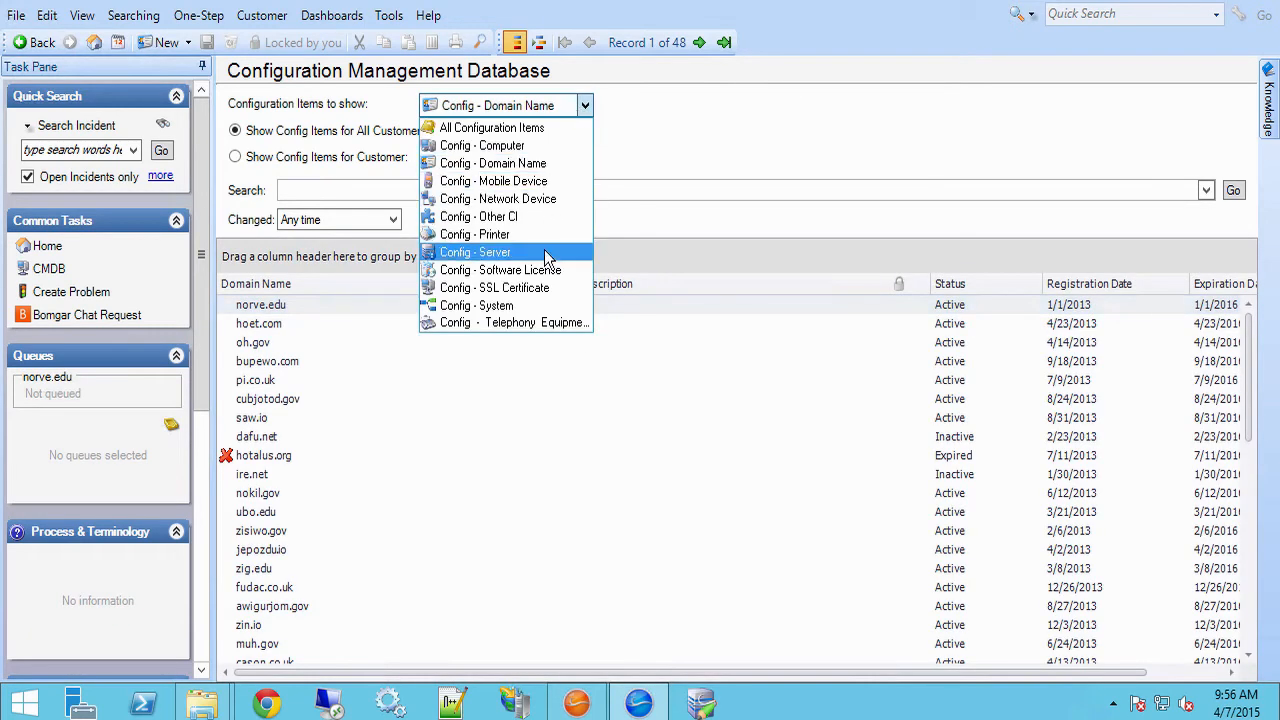
{"action": "left_click", "coordinate": [545, 289]}
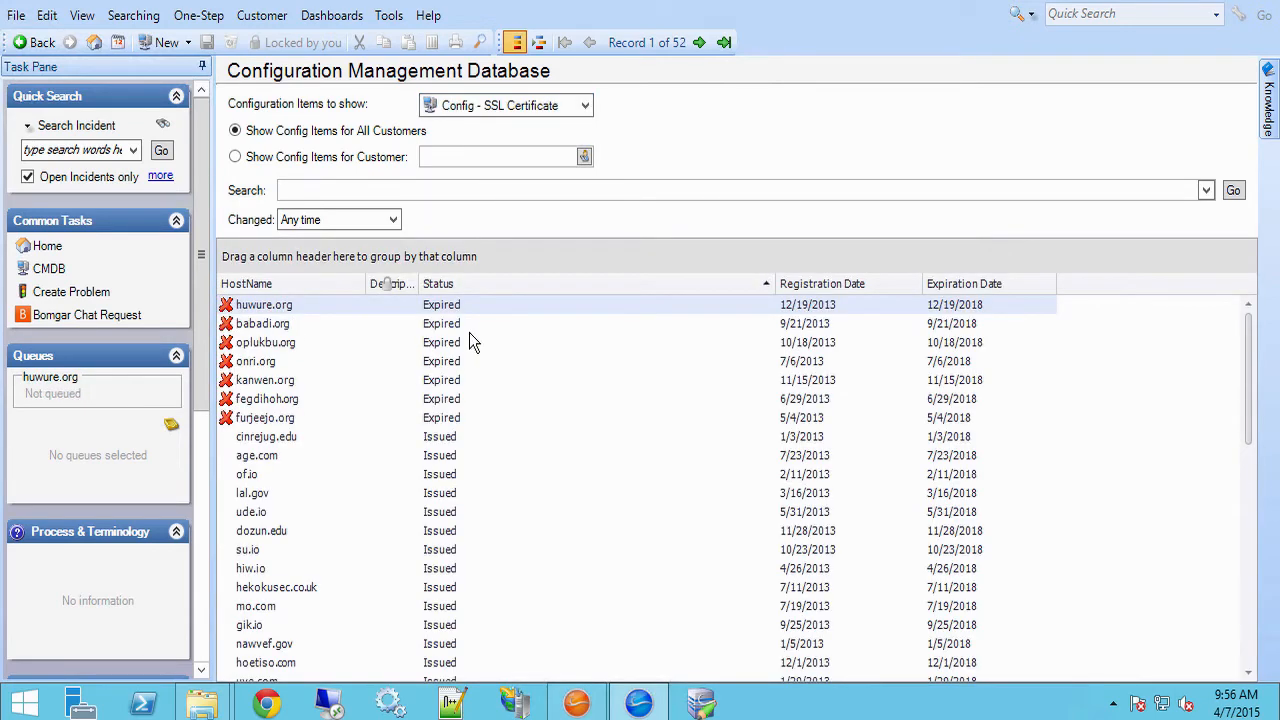
Step: Open the SSL certificate record for cinrejug.edu and review its host name, issue date, SSL length and expiration date
{"action": "double_click", "coordinate": [282, 440]}
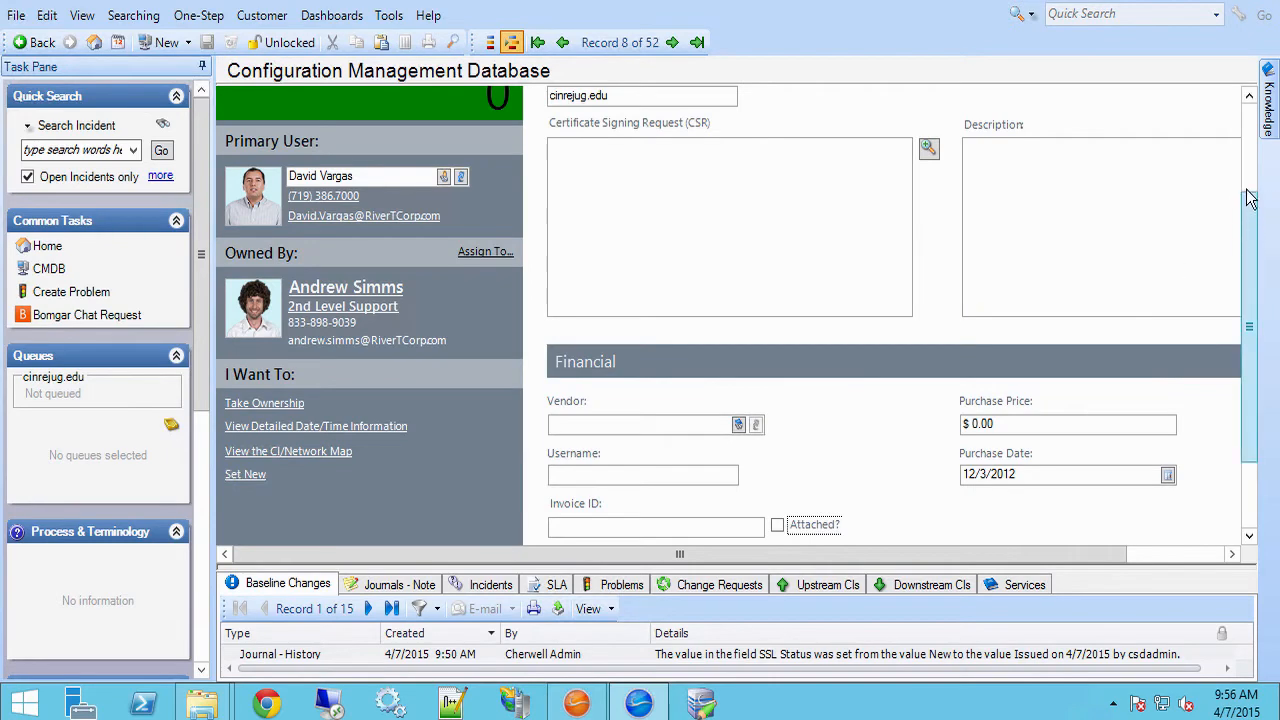
{"action": "left_click_drag", "start_coordinate": [1247, 205], "coordinate": [1240, 118]}
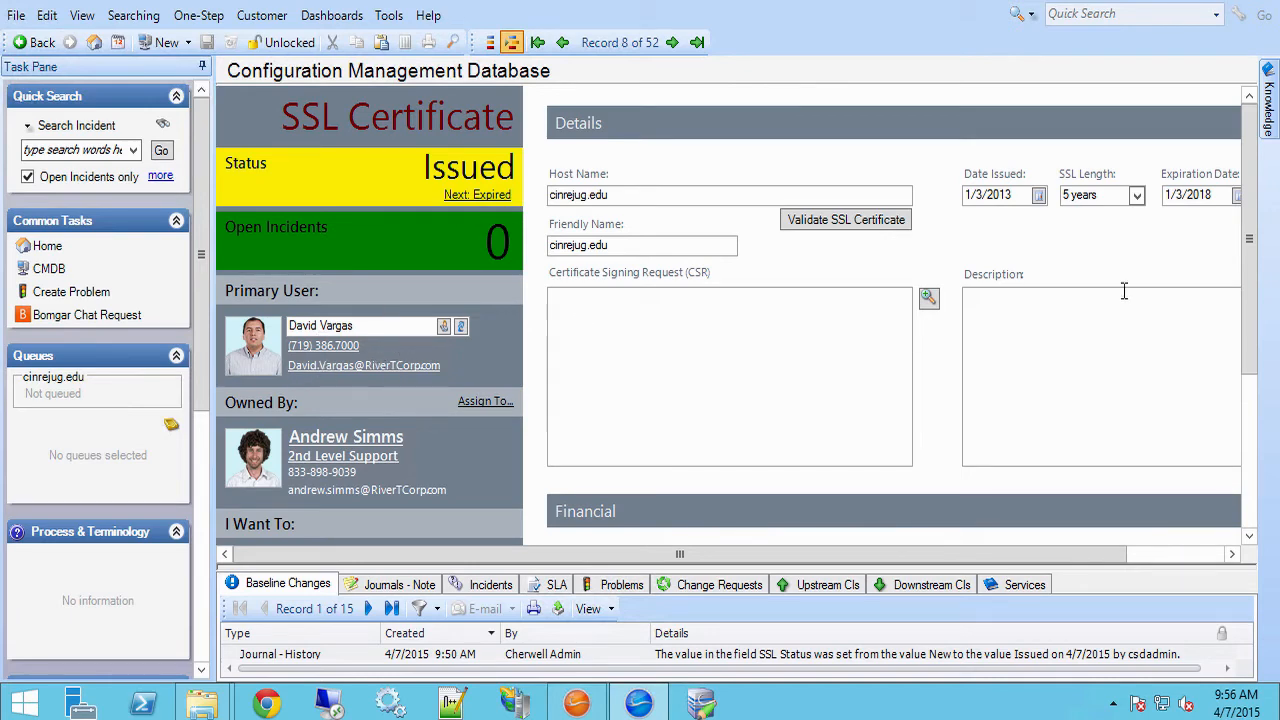
{"action": "left_click_drag", "start_coordinate": [1259, 222], "coordinate": [1047, 207]}
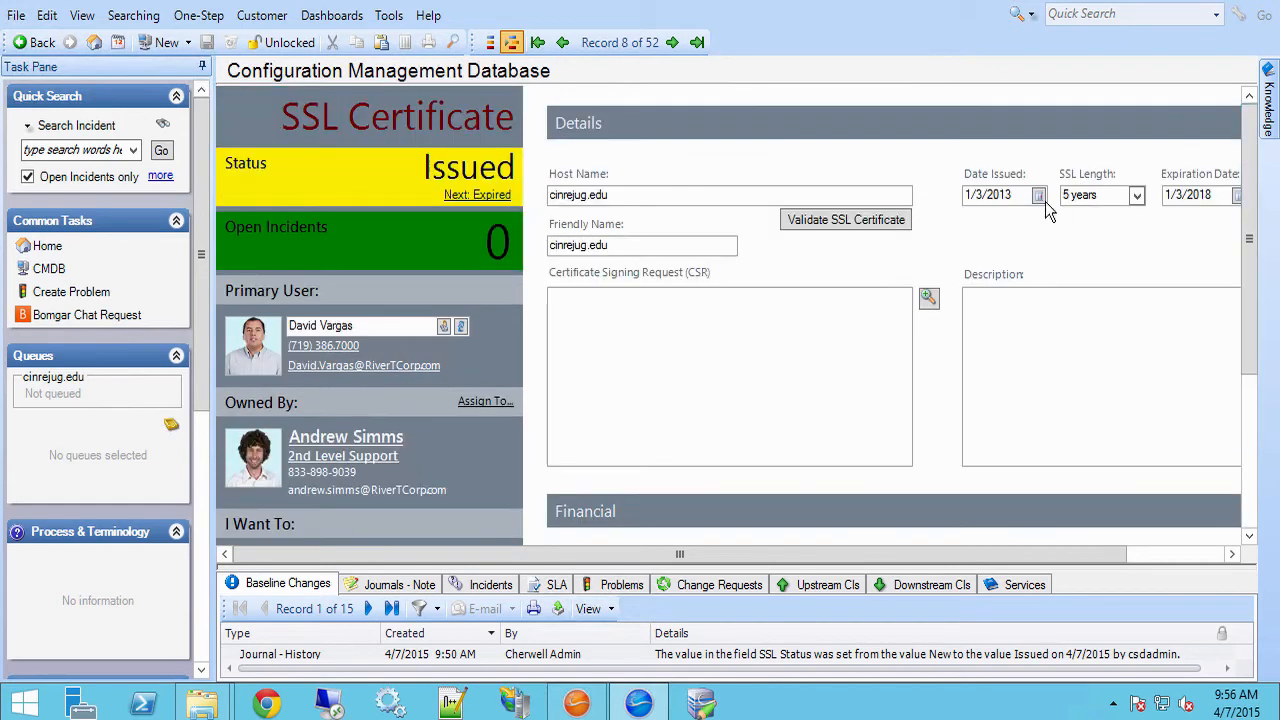
{"action": "left_click", "coordinate": [1034, 553]}
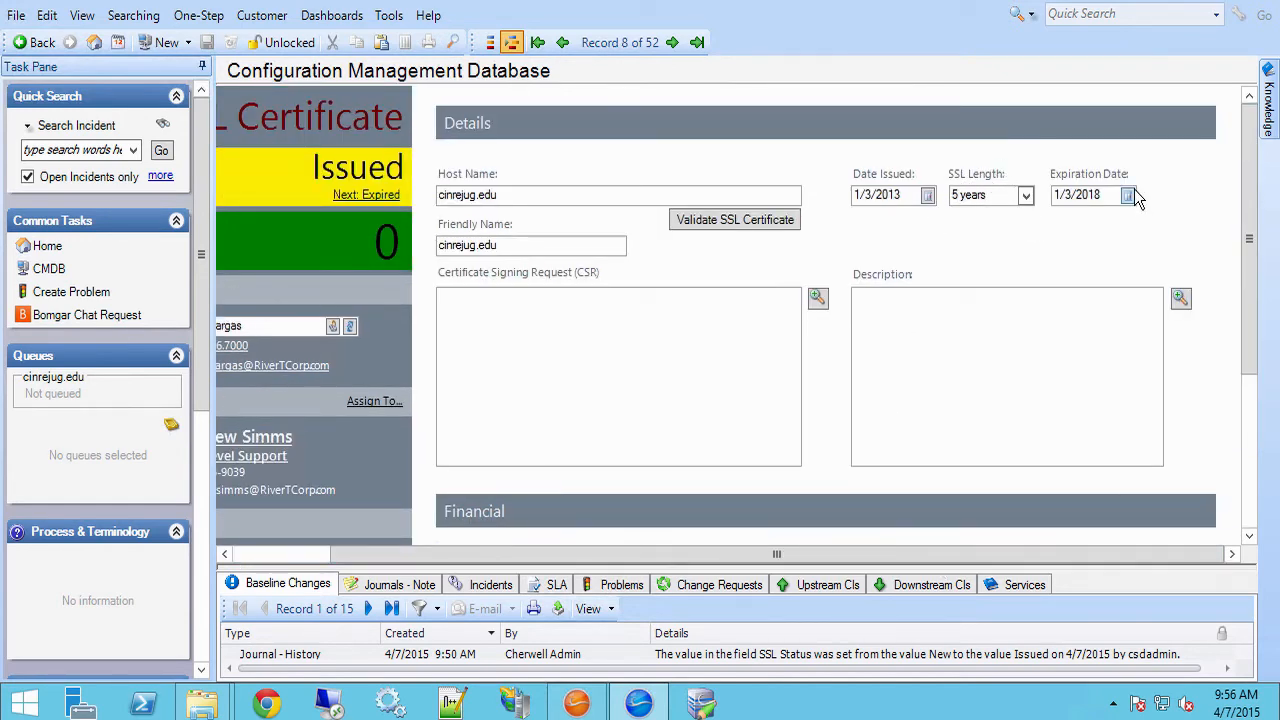
Step: Compare the following SSL certificate record, age.com, with the first record in the list, huwure.org, checking status and details
{"action": "left_click", "coordinate": [672, 43]}
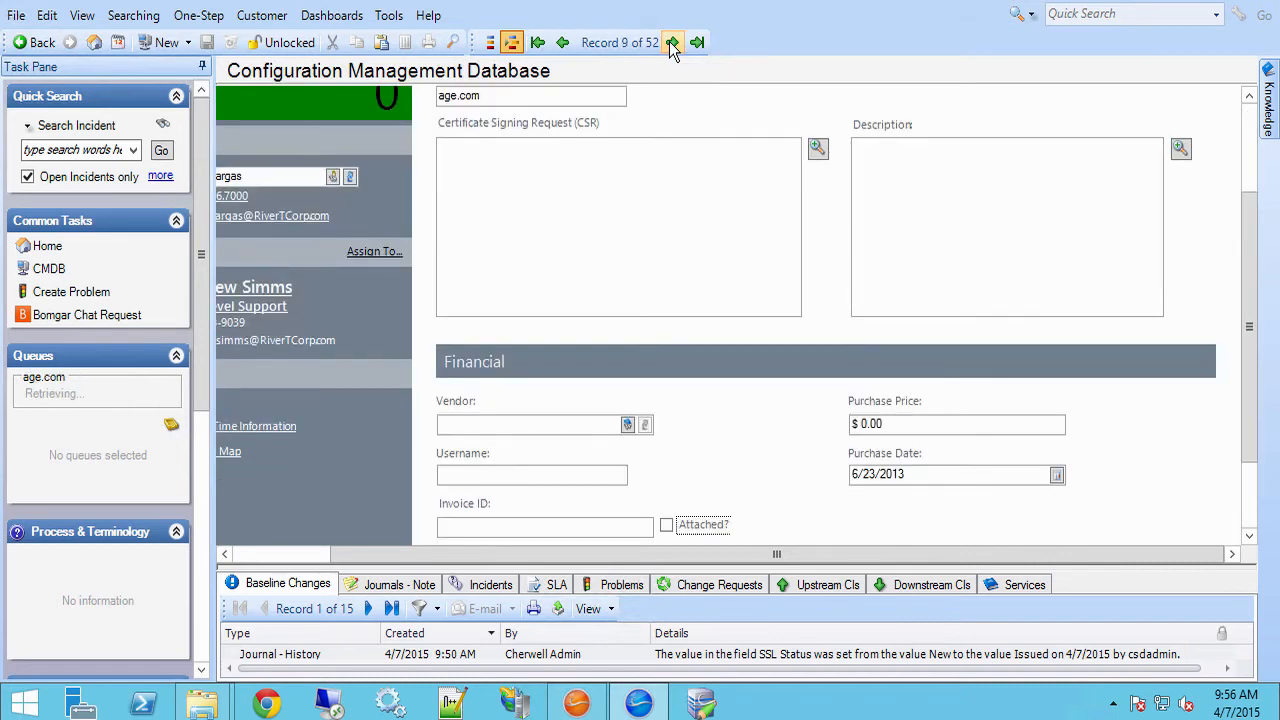
{"action": "left_click", "coordinate": [1251, 131]}
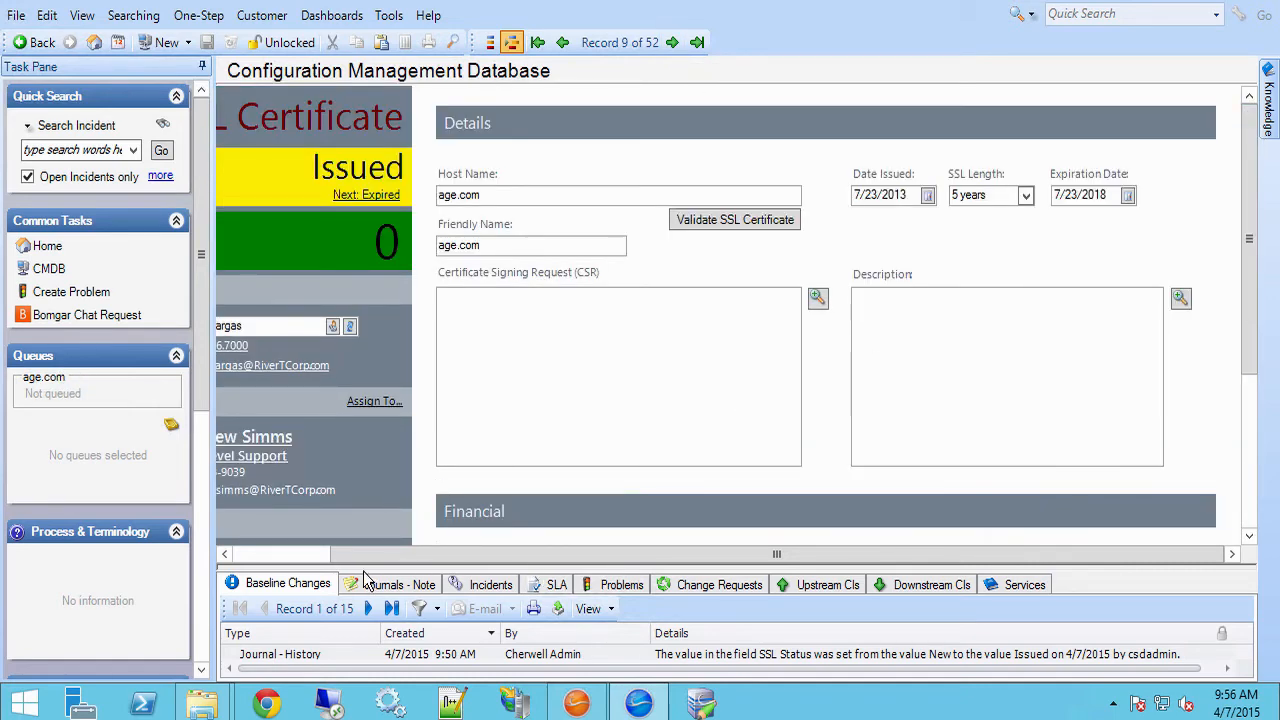
{"action": "left_click", "coordinate": [272, 556]}
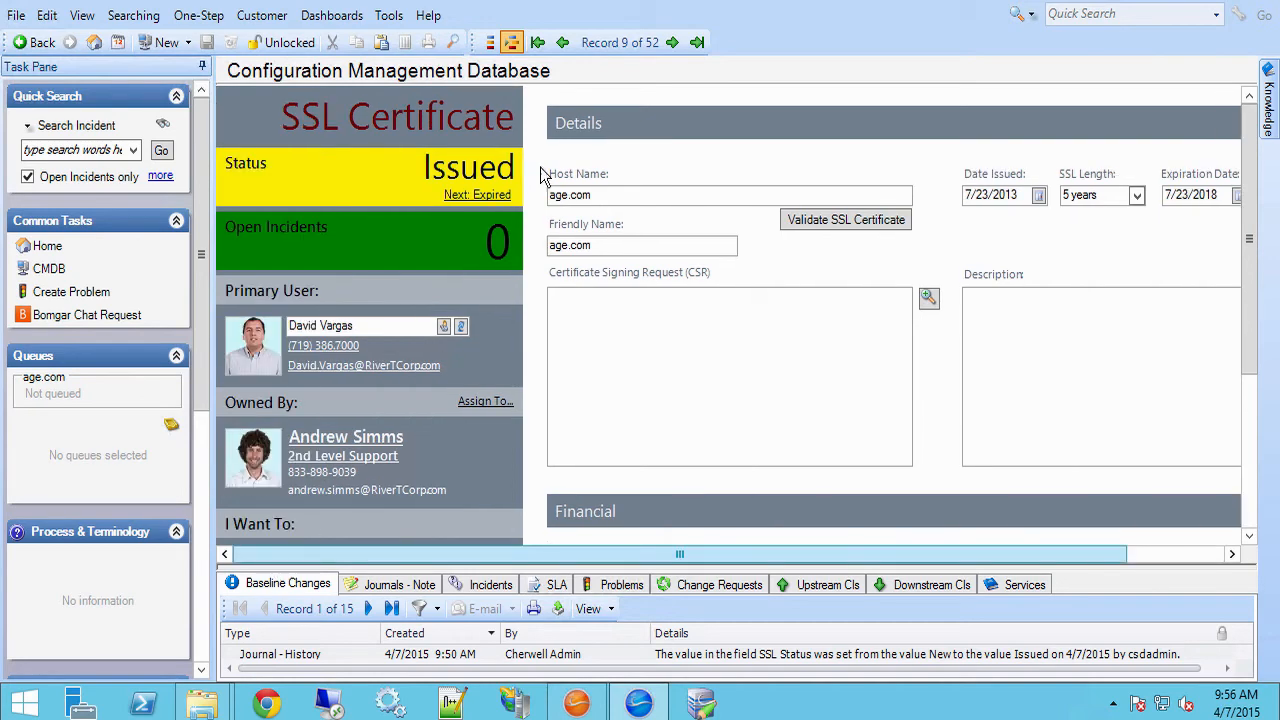
{"action": "left_click", "coordinate": [538, 42]}
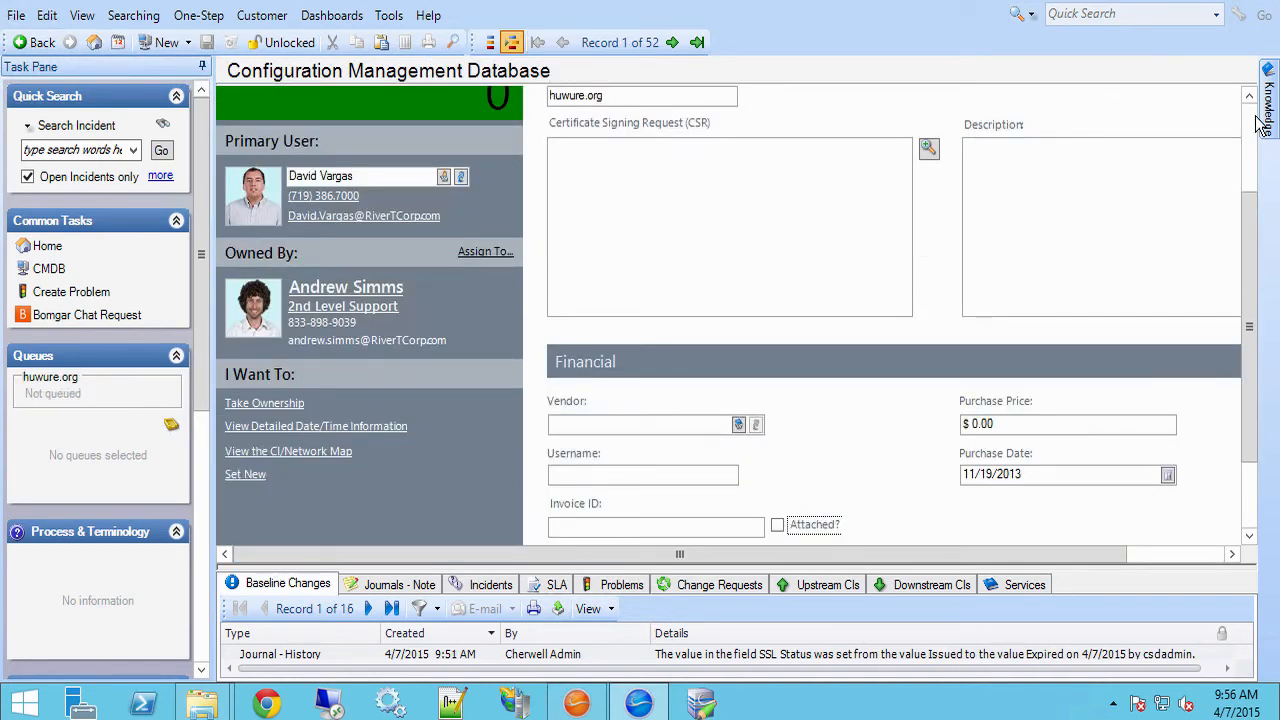
{"action": "left_click", "coordinate": [1250, 126]}
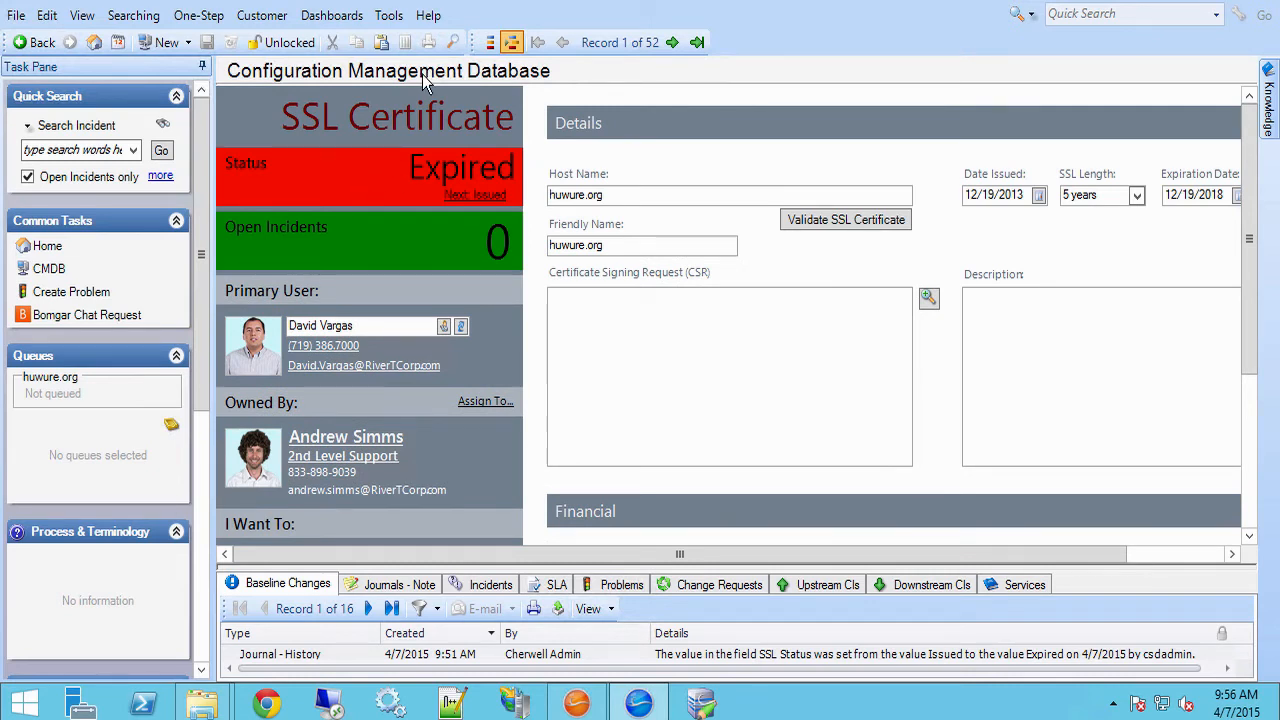
Step: Return to the CMDB item list, show Config - Domain Name items and open the norve.edu record
{"action": "left_click", "coordinate": [388, 15]}
{"action": "left_click", "coordinate": [401, 43]}
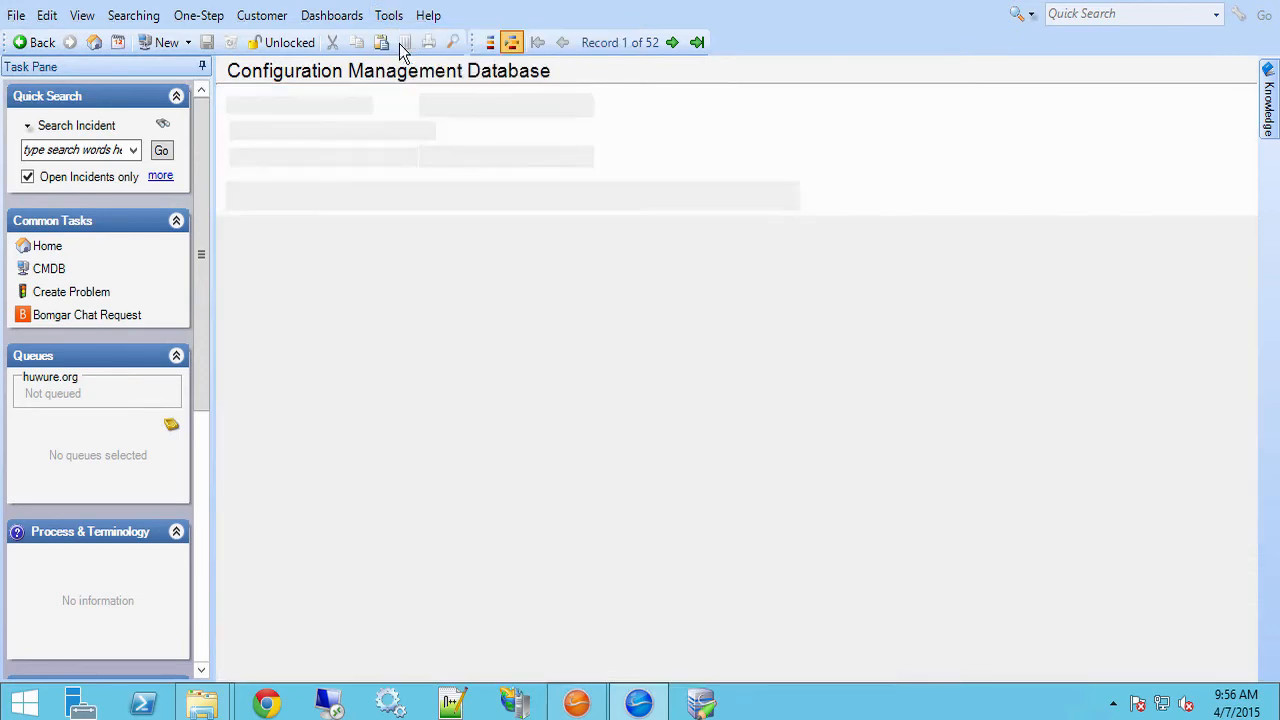
{"action": "left_click", "coordinate": [579, 107]}
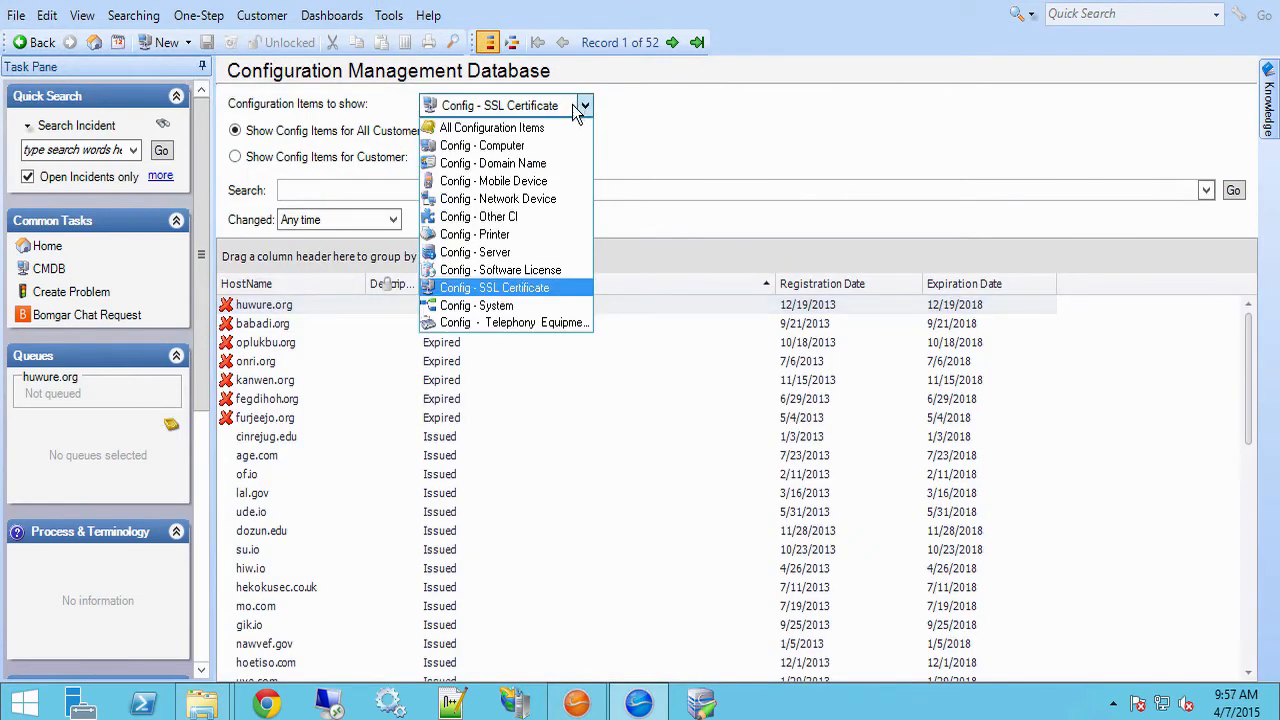
{"action": "left_click", "coordinate": [563, 163]}
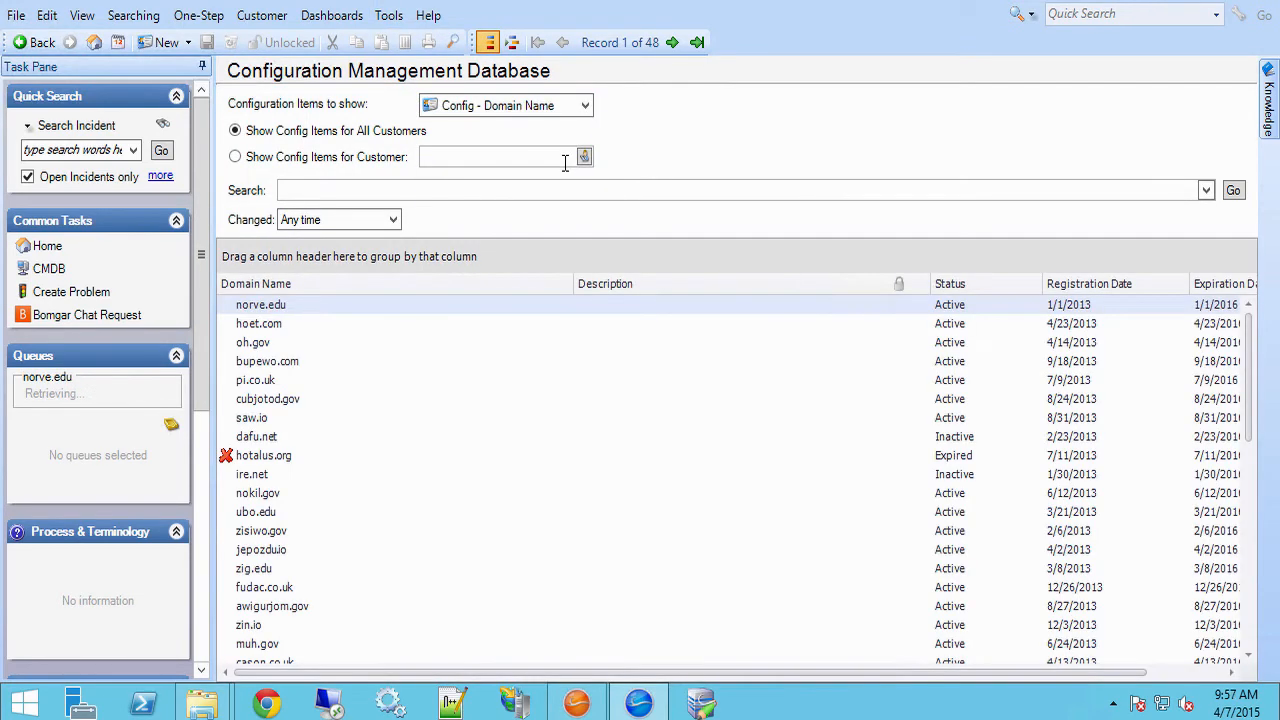
{"action": "double_click", "coordinate": [297, 306]}
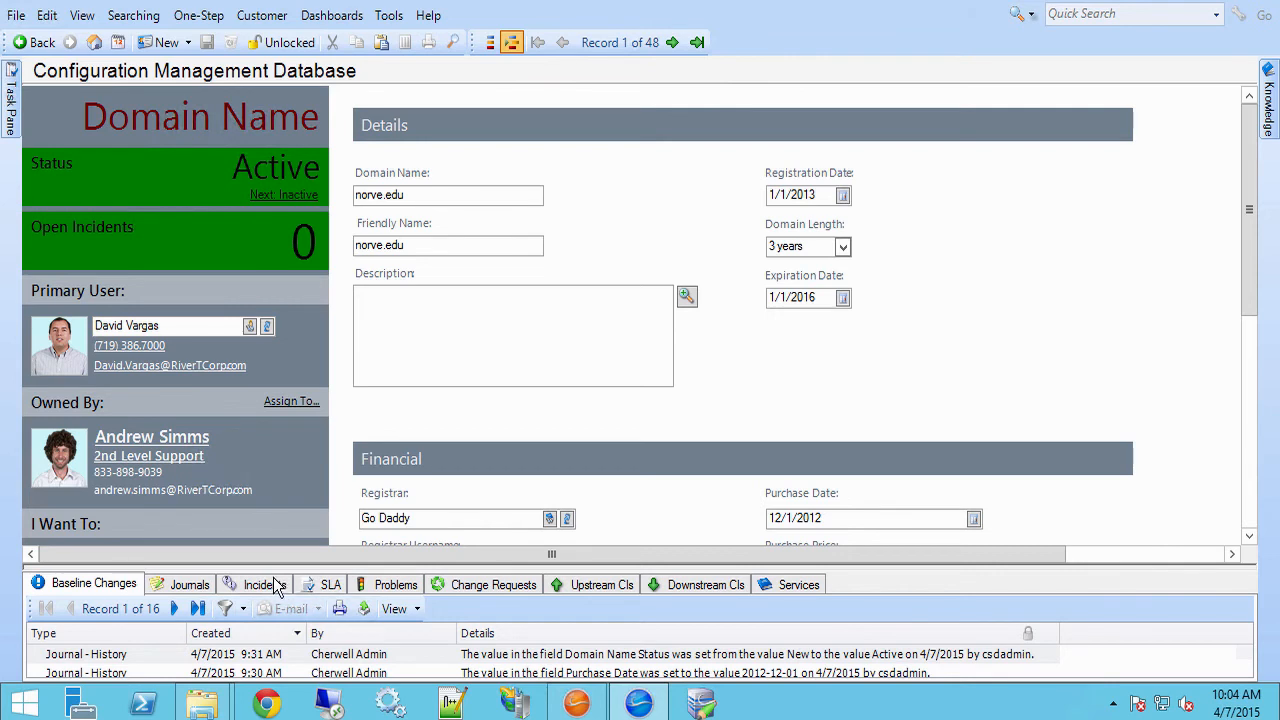
Step: Review the norve.edu record's related journals, baseline changes, incidents and upstream CIs, enlarging the related-records area
{"action": "left_click", "coordinate": [194, 586]}
{"action": "left_click", "coordinate": [132, 590]}
{"action": "left_click", "coordinate": [255, 585]}
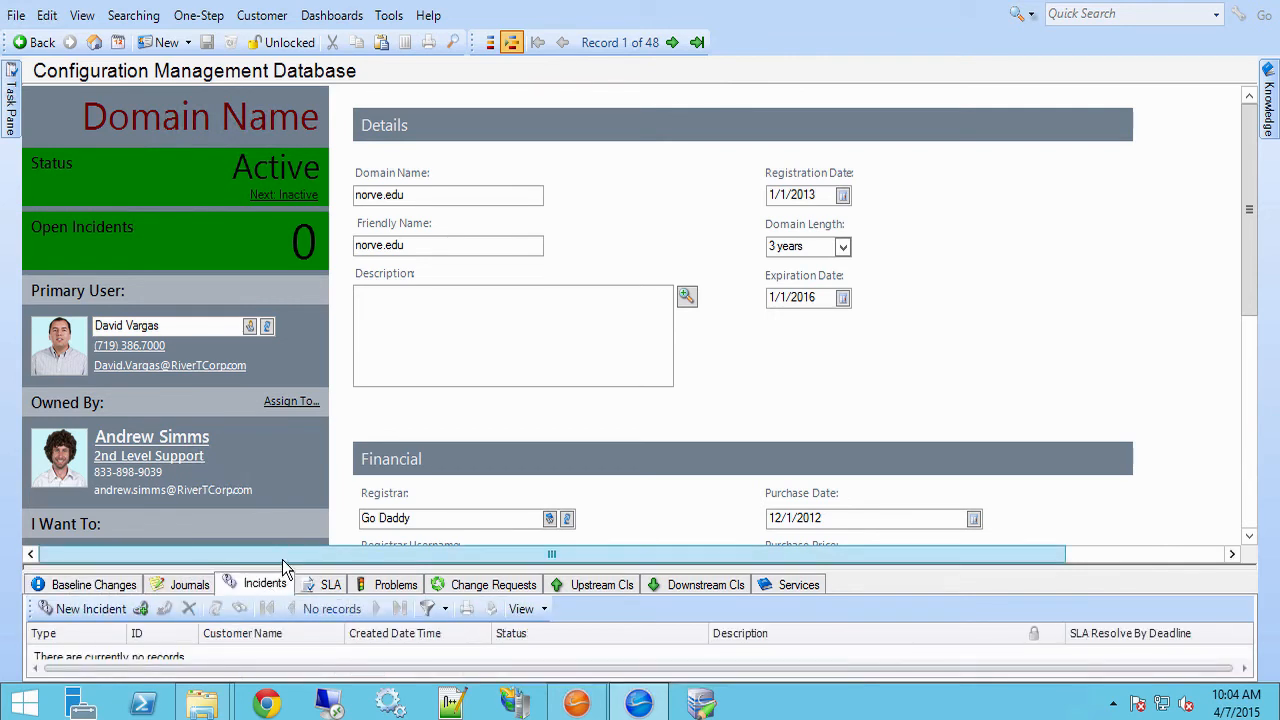
{"action": "left_click_drag", "start_coordinate": [279, 567], "coordinate": [280, 497]}
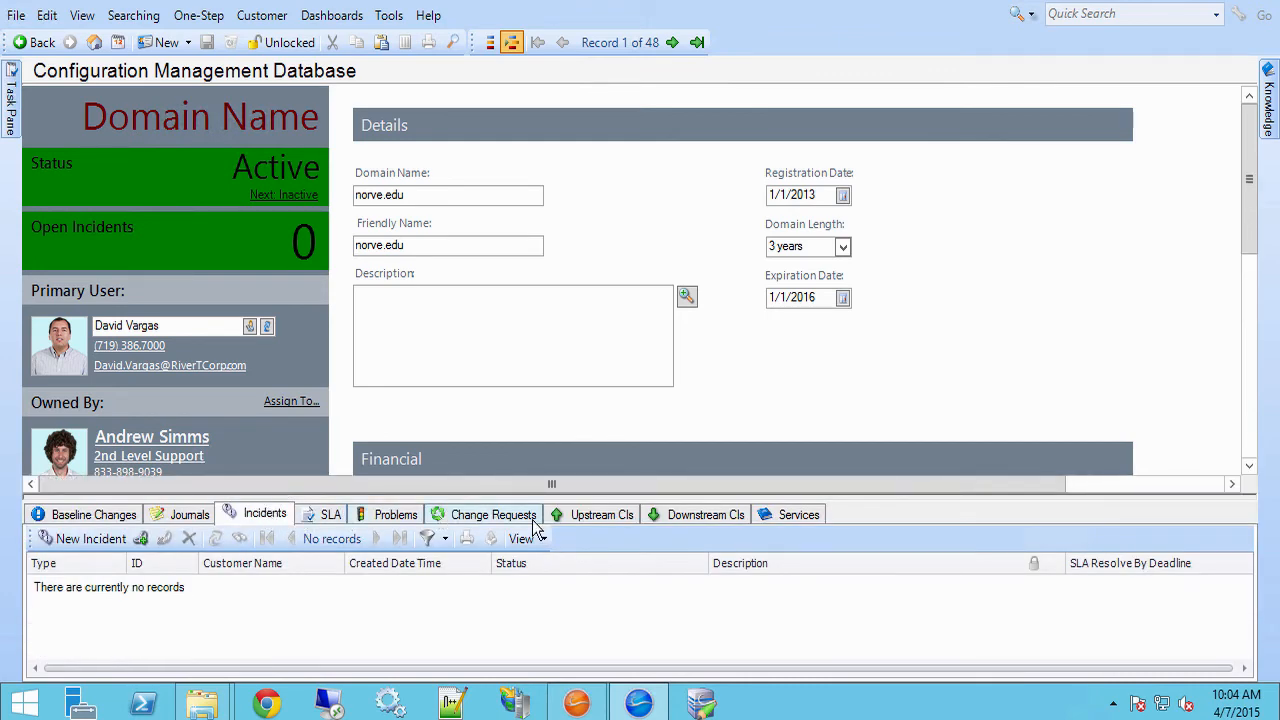
{"action": "left_click", "coordinate": [587, 511]}
Step: Link the Application Server with host name appserver from Config - Server to norve.edu as a downstream CI
{"action": "left_click", "coordinate": [703, 516]}
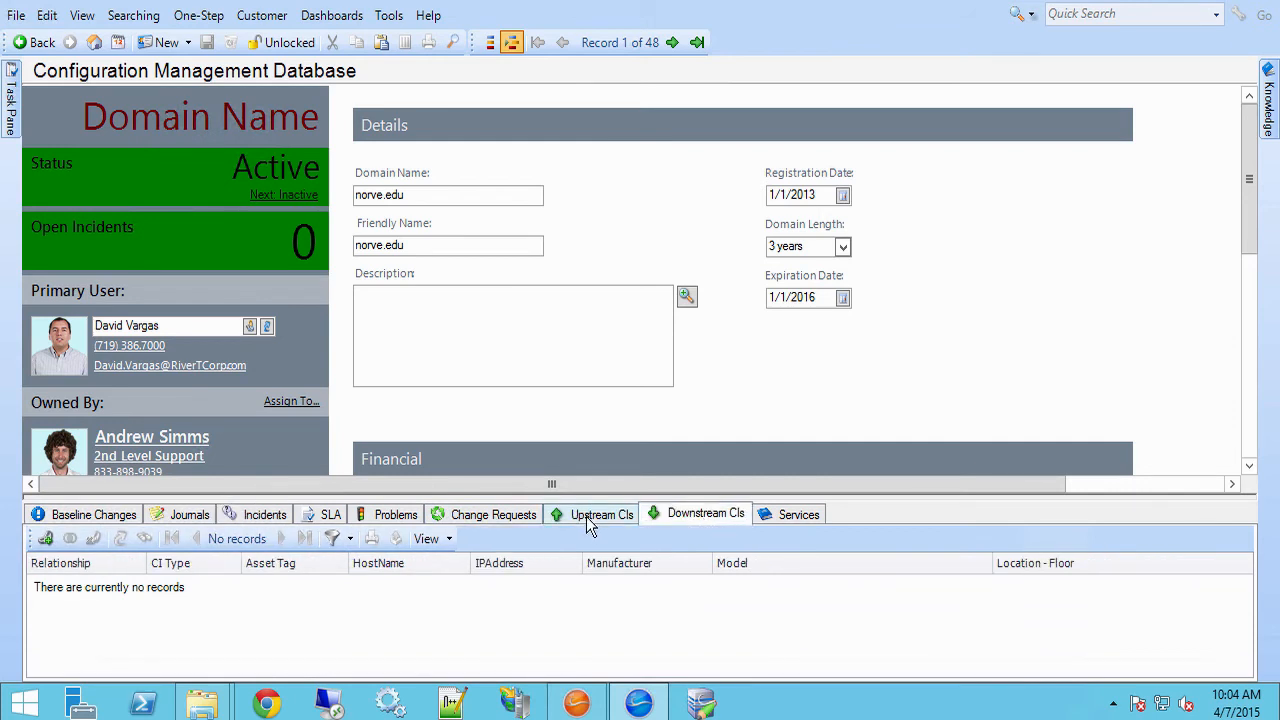
{"action": "left_click", "coordinate": [46, 539]}
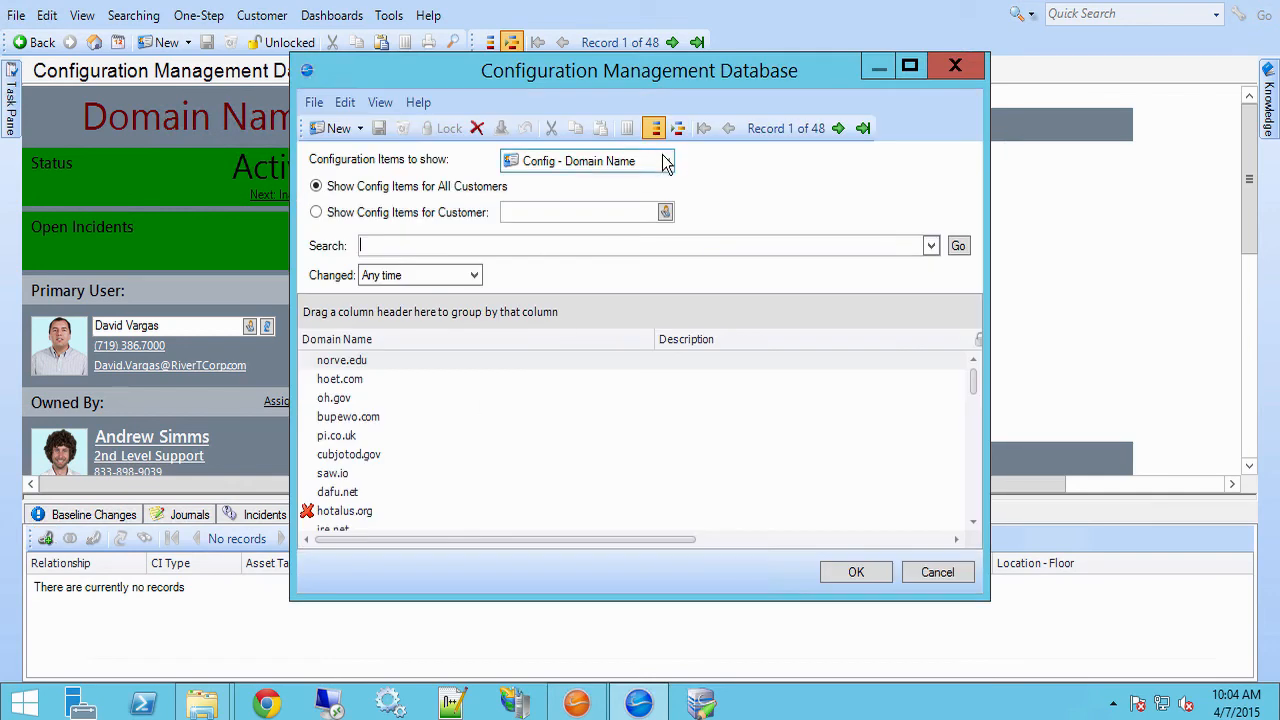
{"action": "left_click", "coordinate": [665, 161]}
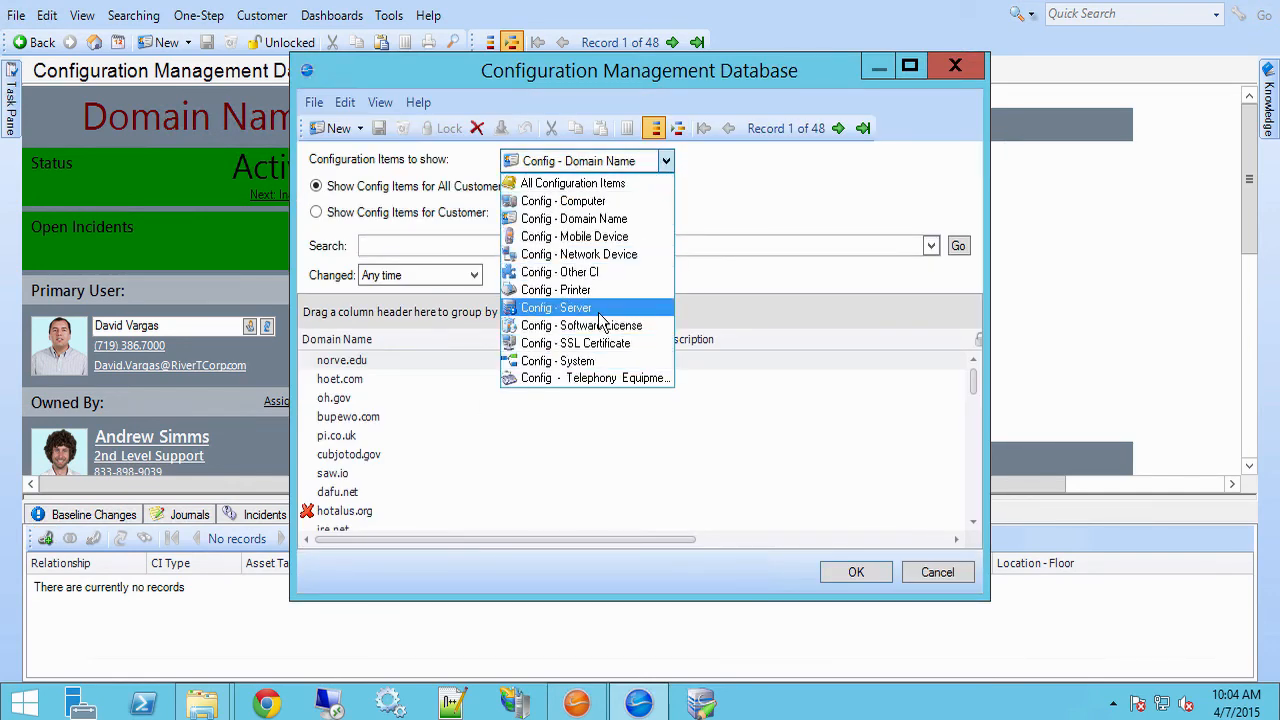
{"action": "left_click", "coordinate": [556, 308]}
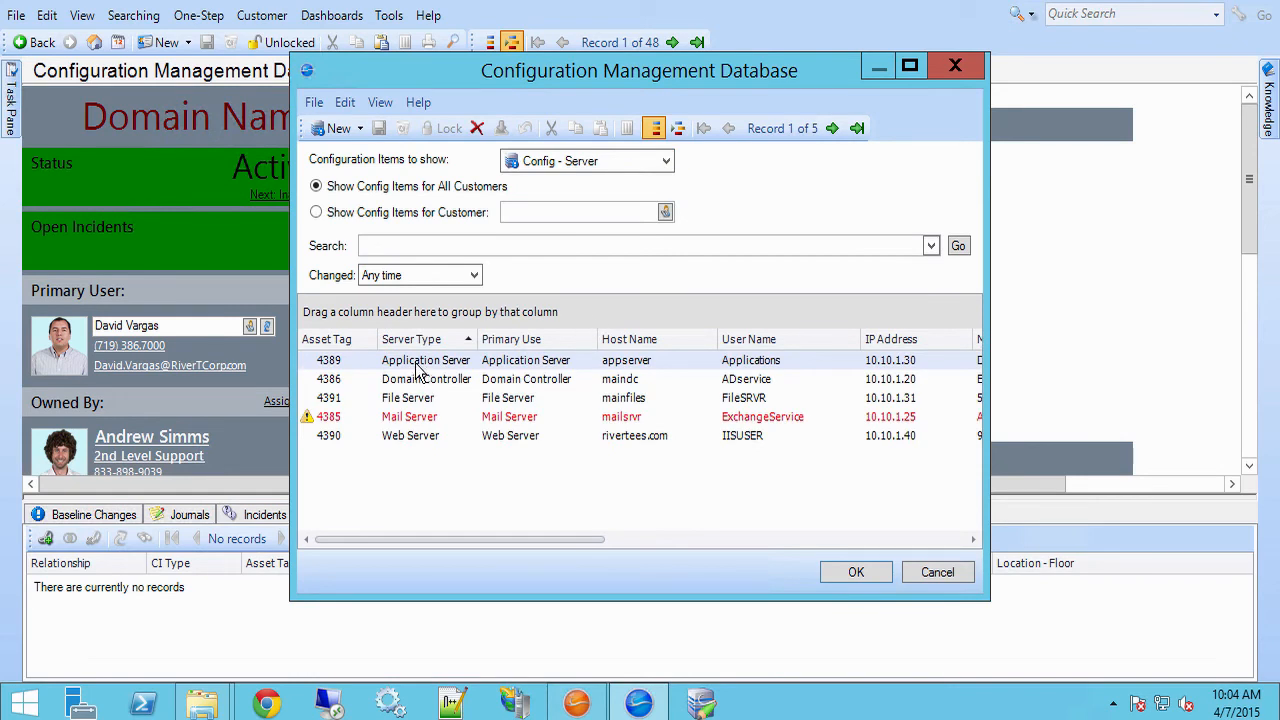
{"action": "left_click", "coordinate": [849, 571]}
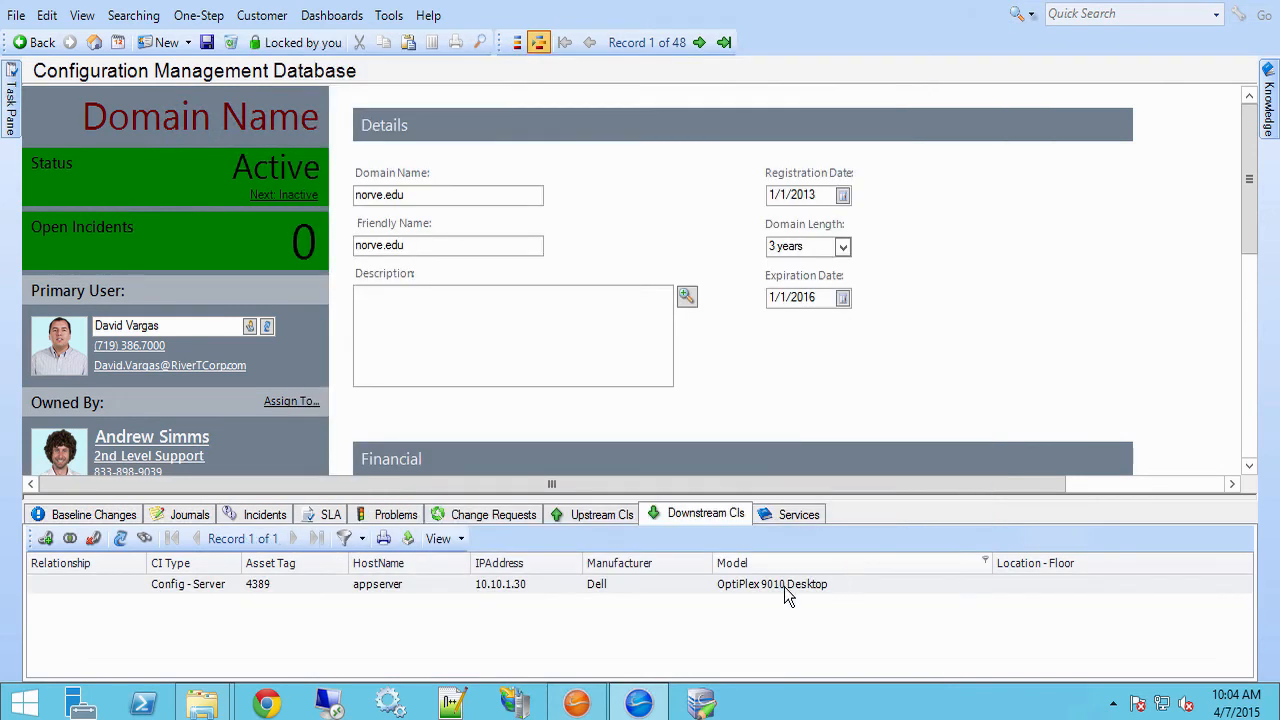
Step: Set the relationship of the linked downstream server to Governs and save the norve.edu record
{"action": "left_click", "coordinate": [70, 541]}
{"action": "left_click", "coordinate": [728, 344]}
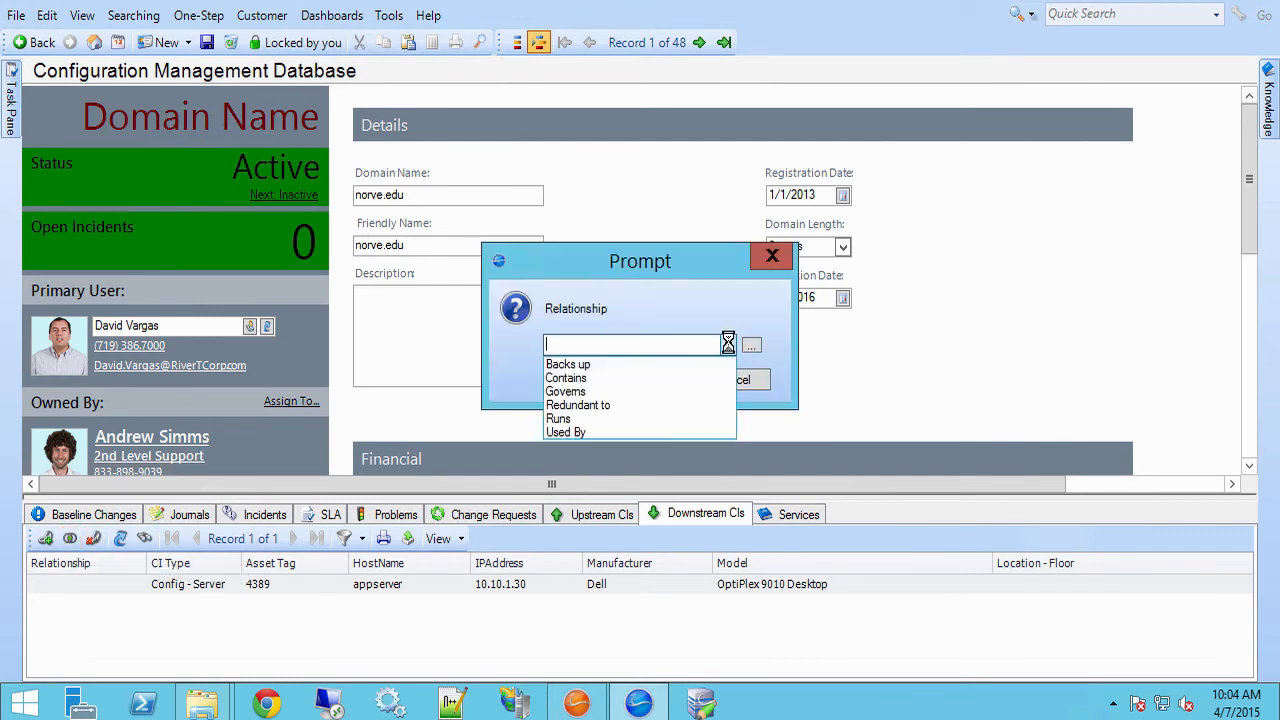
{"action": "left_click", "coordinate": [650, 393]}
{"action": "left_click", "coordinate": [668, 376]}
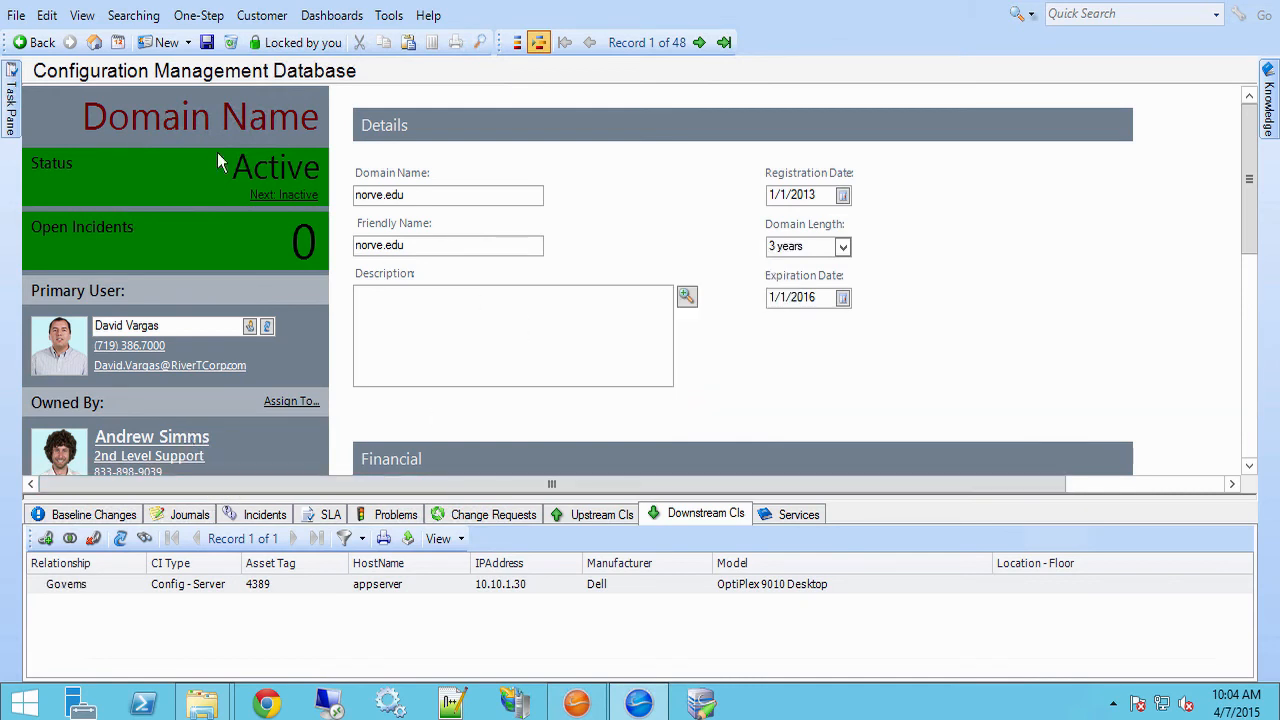
{"action": "left_click", "coordinate": [205, 42]}
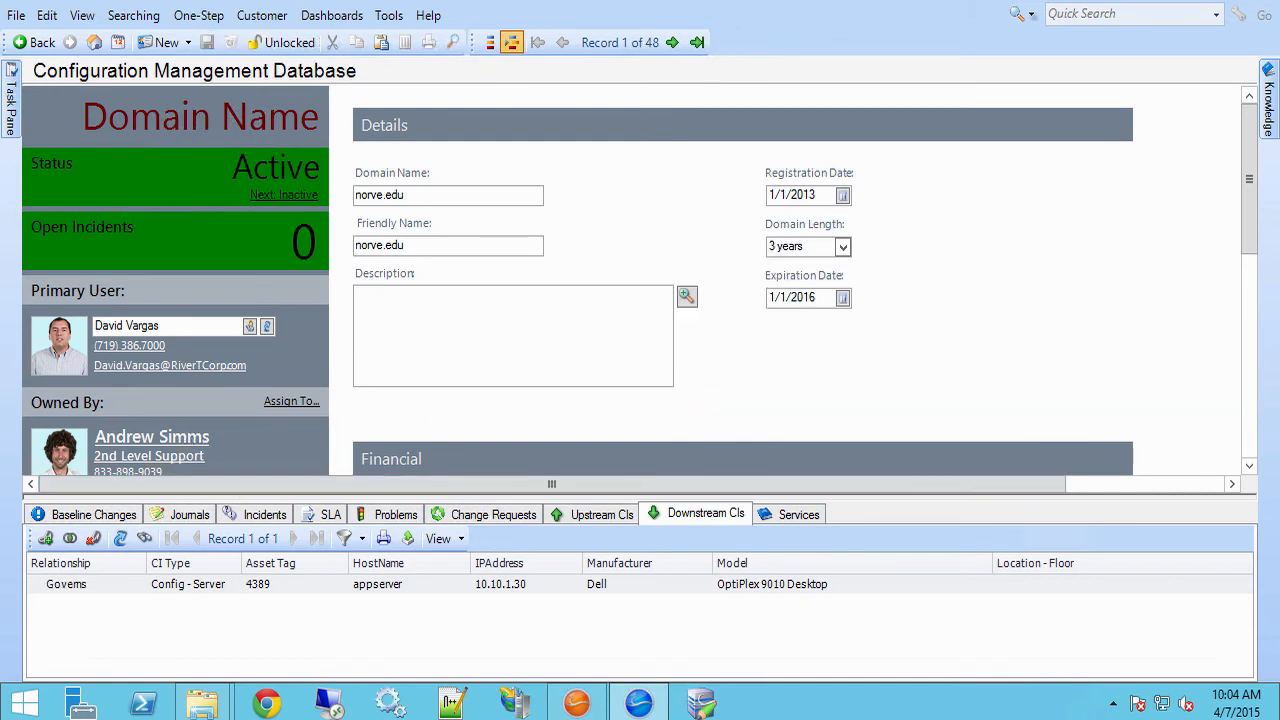
Step: View the CI/Network map for norve.edu to examine its link to the server, and close the map
{"action": "left_click", "coordinate": [1252, 418]}
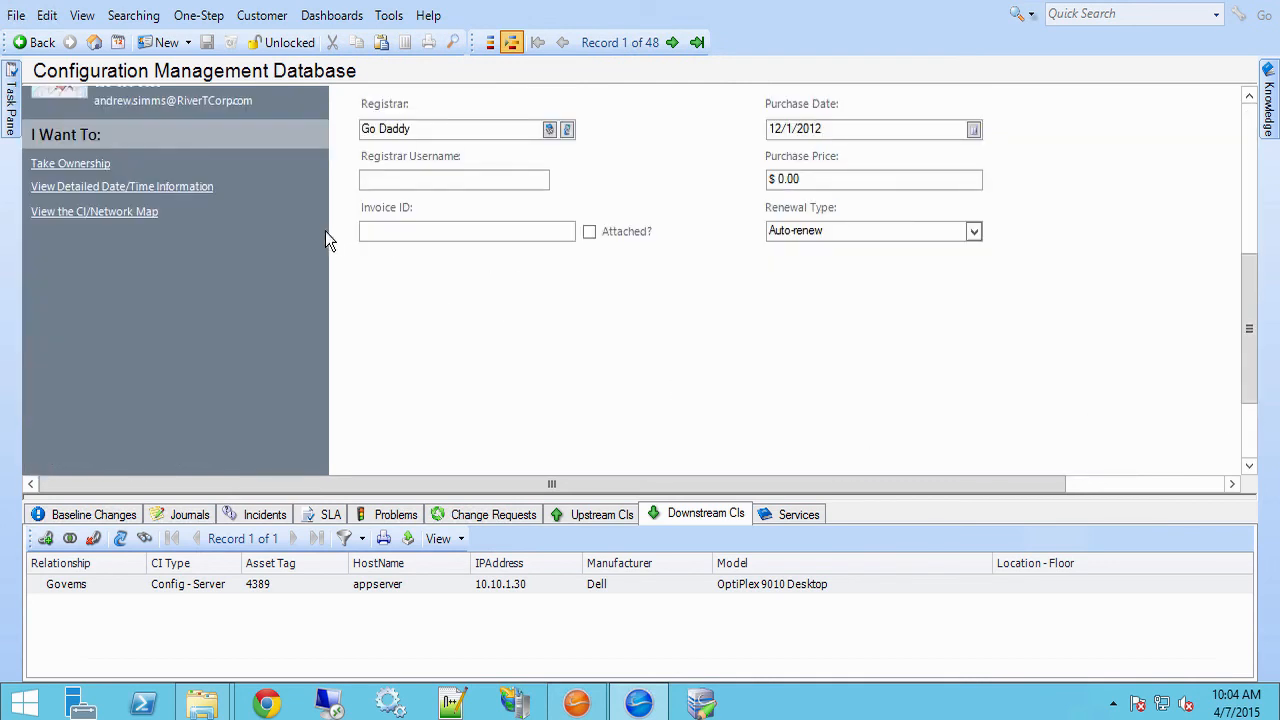
{"action": "left_click", "coordinate": [121, 214]}
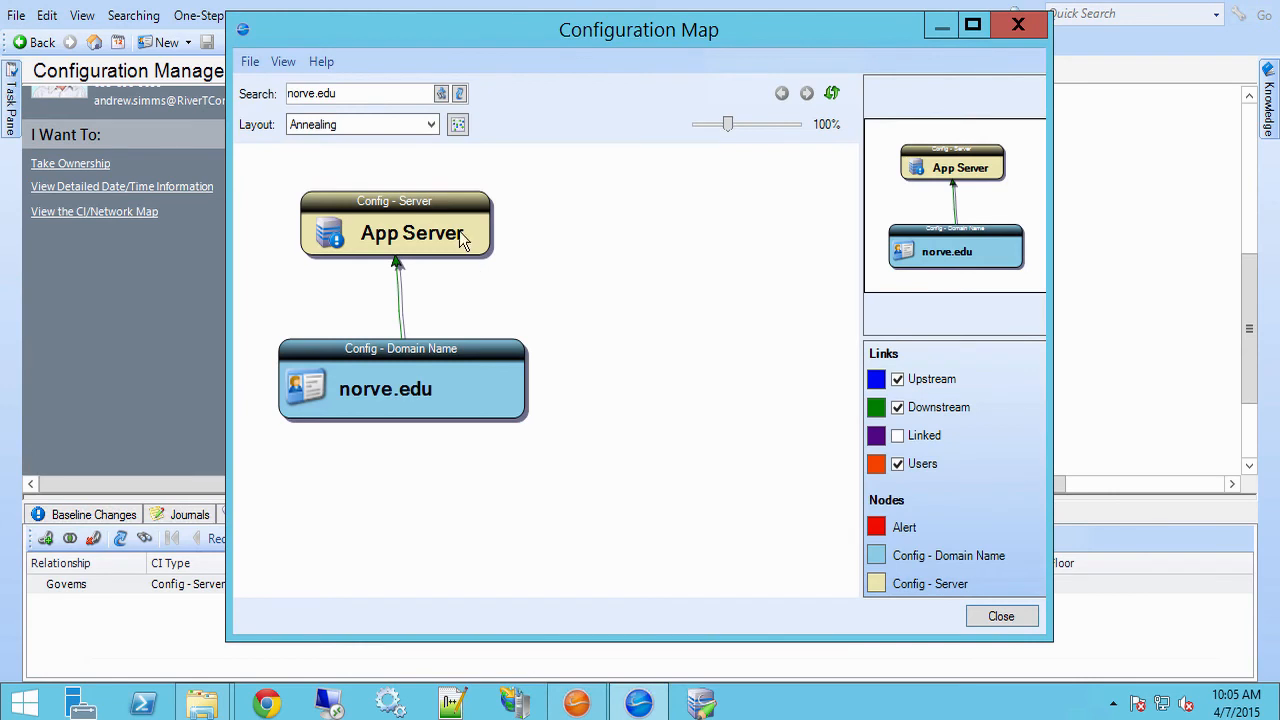
{"action": "left_click", "coordinate": [1006, 36]}
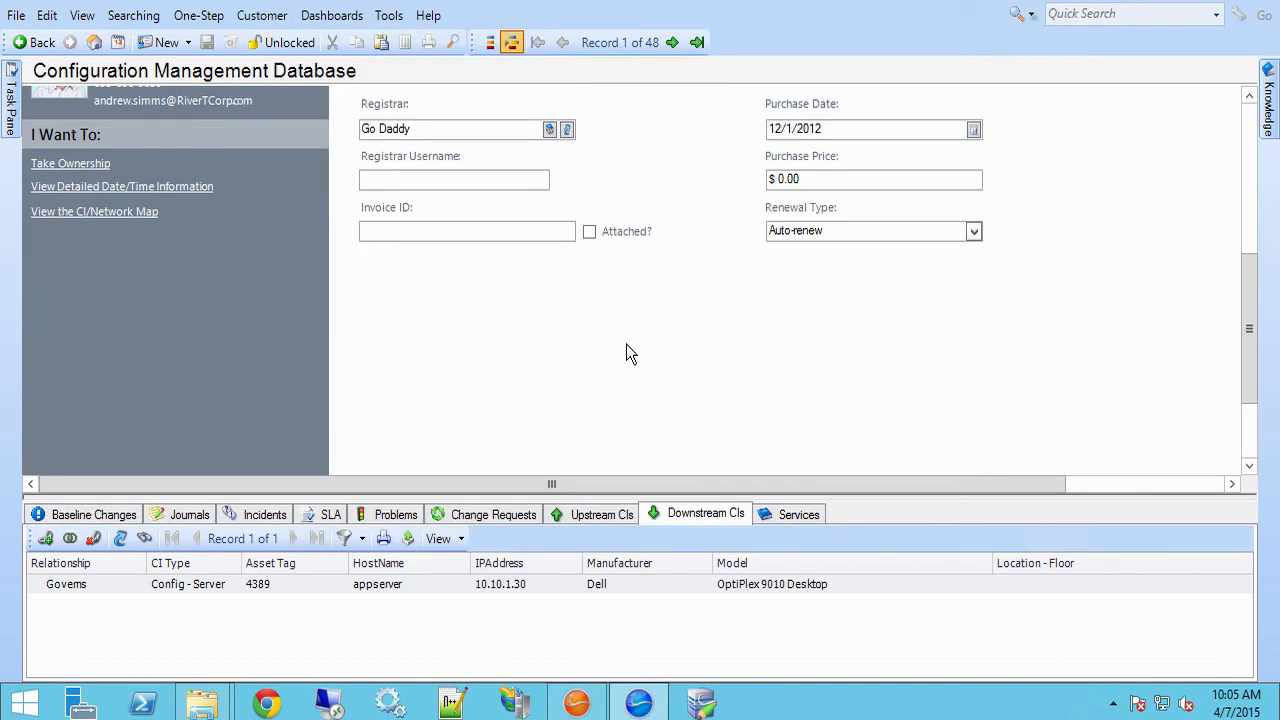